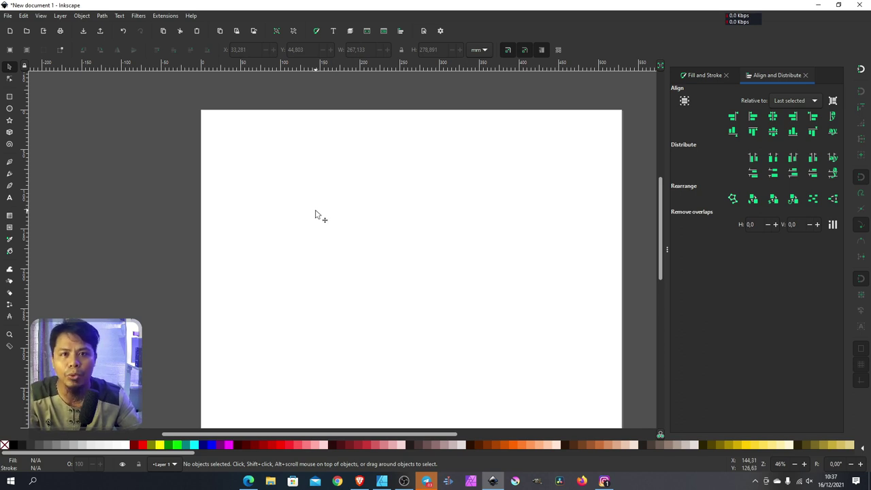
# - Switch to the Pencil tool for freehand path drawing
pyautogui.click(10, 162)
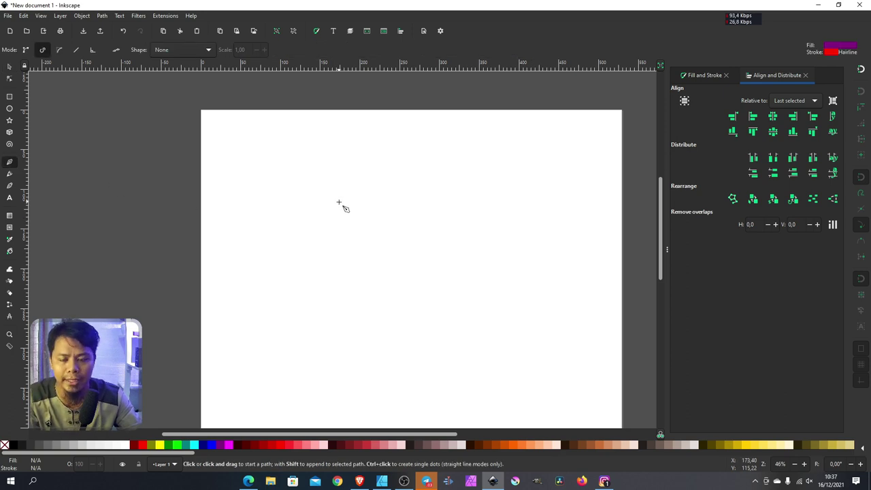
# - In Spiro mode, draw an eight-node Y-shaped blob, closing it on its starting node
pyautogui.click(43, 51)
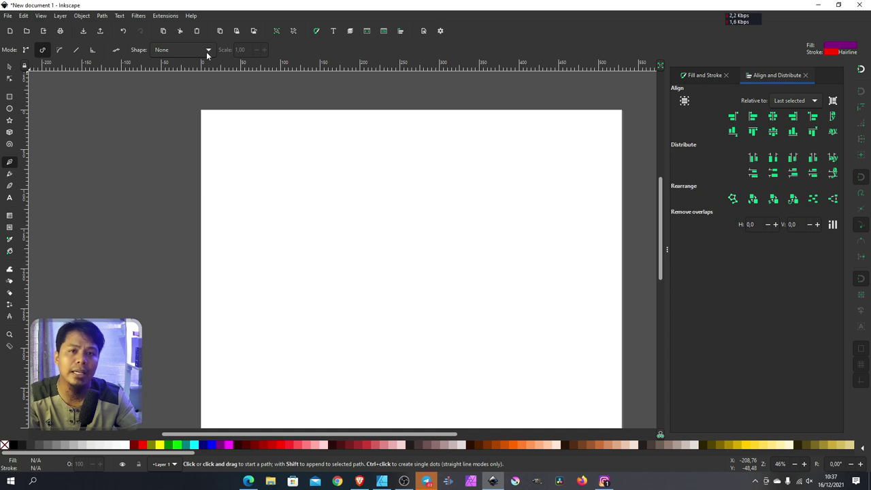
pyautogui.click(275, 253)
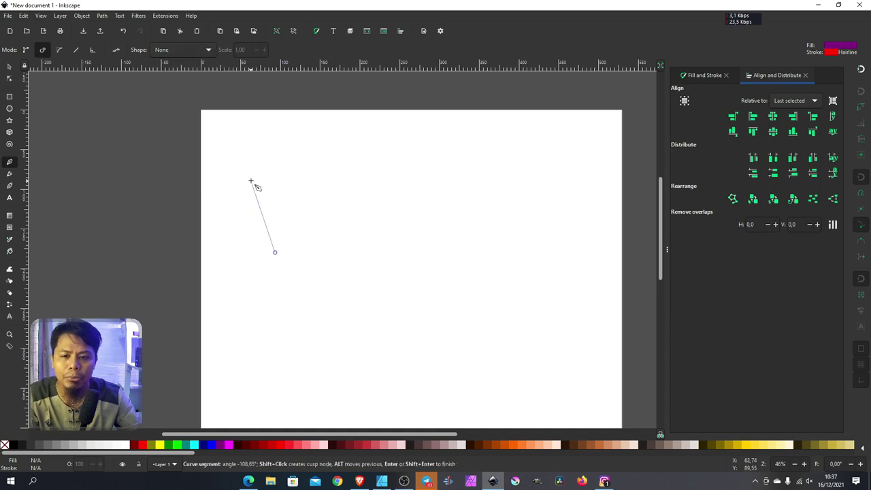
pyautogui.click(248, 179)
pyautogui.click(333, 236)
pyautogui.click(388, 180)
pyautogui.click(485, 251)
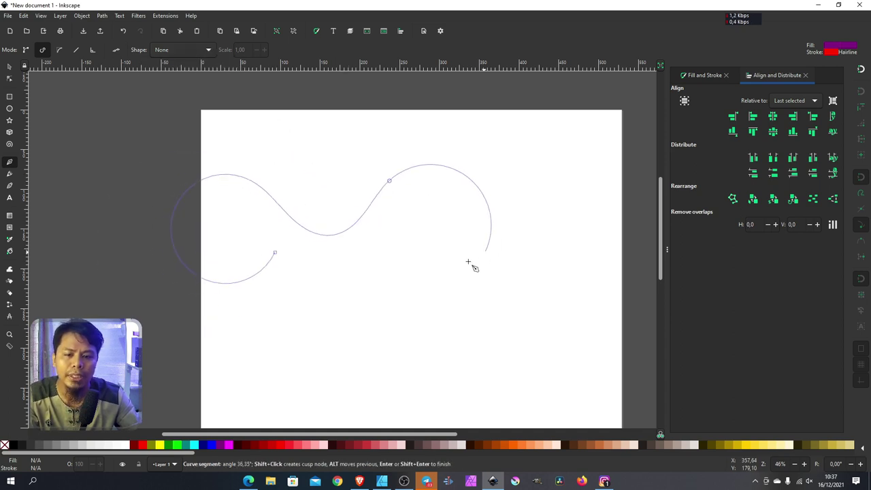
pyautogui.click(365, 328)
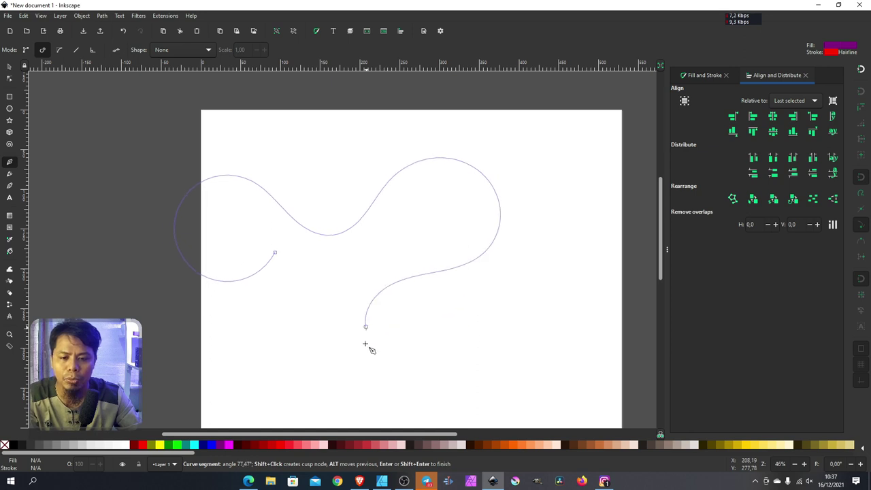
pyautogui.click(367, 386)
pyautogui.click(252, 350)
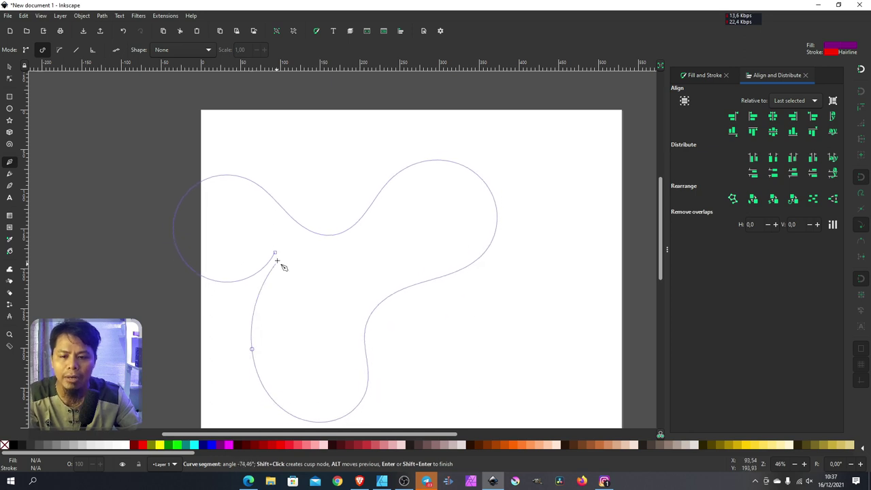
pyautogui.click(276, 254)
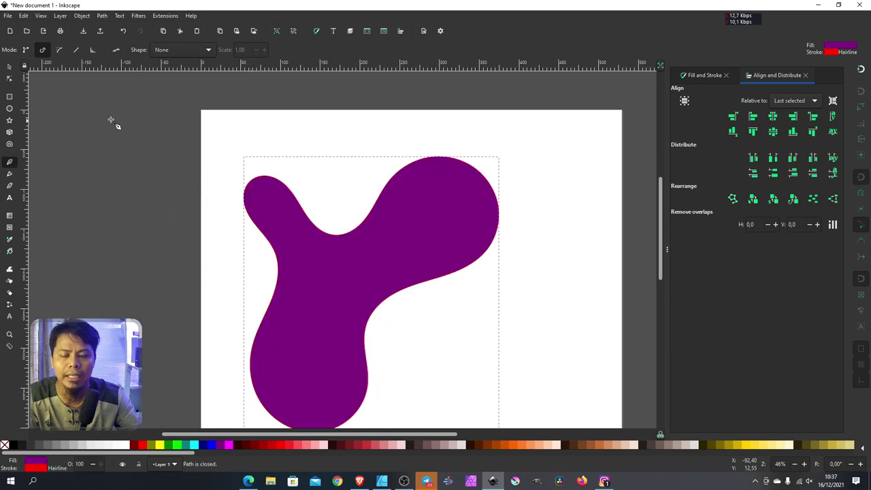
# - Scale the purple blob down proportionally with a corner handle
pyautogui.click(10, 66)
pyautogui.scroll(-3, 344, 196)
pyautogui.scroll(2, 347, 200)
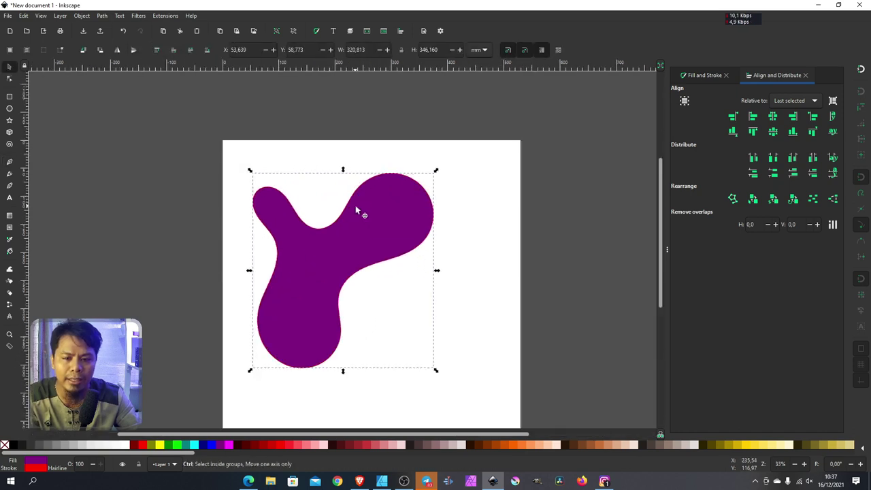
pyautogui.moveTo(433, 170)
pyautogui.mouseDown()
pyautogui.moveTo(308, 291)
pyautogui.moveTo(307, 197)
pyautogui.moveTo(538, 167)
pyautogui.mouseUp()
pyautogui.keyDown('ctrl'); pyautogui.scroll(2, 307, 196); pyautogui.keyUp('ctrl')
# - Duplicate the blob with Ctrl+D and place copies into a two-by-two grid
pyautogui.hotkey('ctrl', 'd')
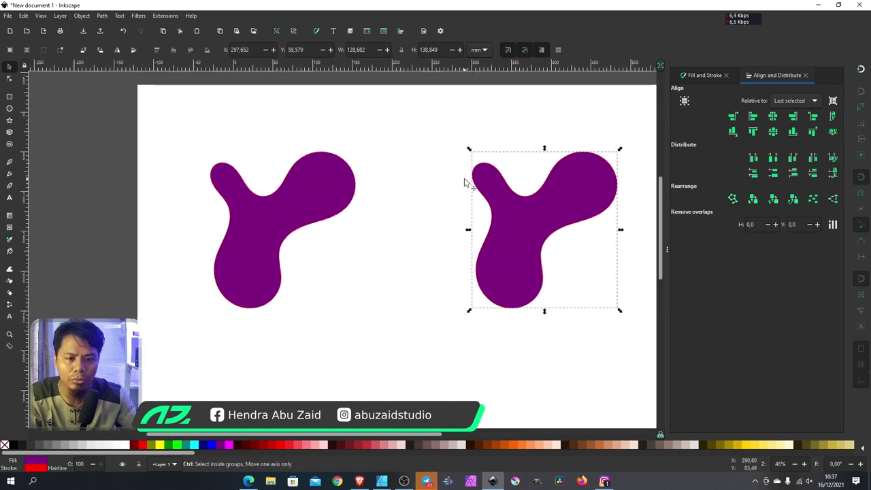
pyautogui.keyDown('ctrl'); pyautogui.scroll(-2, 469, 179); pyautogui.keyUp('ctrl')
pyautogui.hotkey('ctrl', 'd')
pyautogui.moveTo(492, 205)
pyautogui.mouseDown()
pyautogui.moveTo(486, 347)
pyautogui.moveTo(350, 360)
pyautogui.mouseUp()
pyautogui.hotkey('ctrl', 'd')
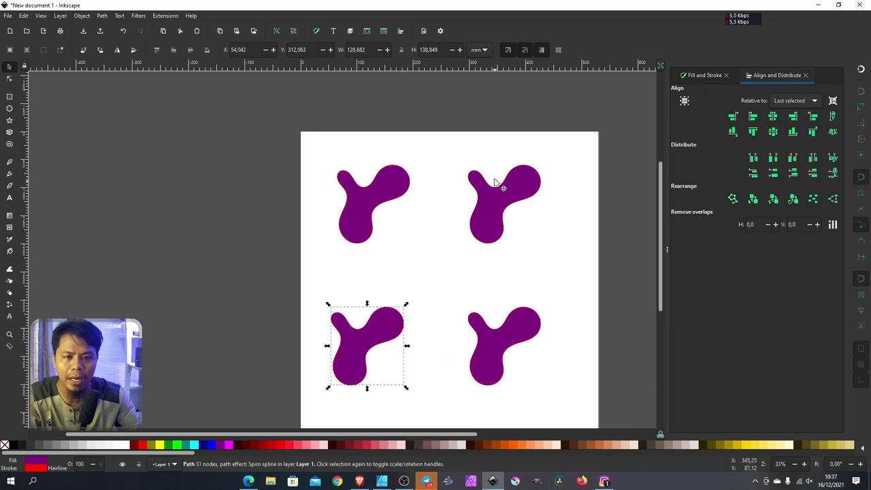
pyautogui.keyDown('ctrl'); pyautogui.scroll(-2, 430, 206); pyautogui.keyUp('ctrl')
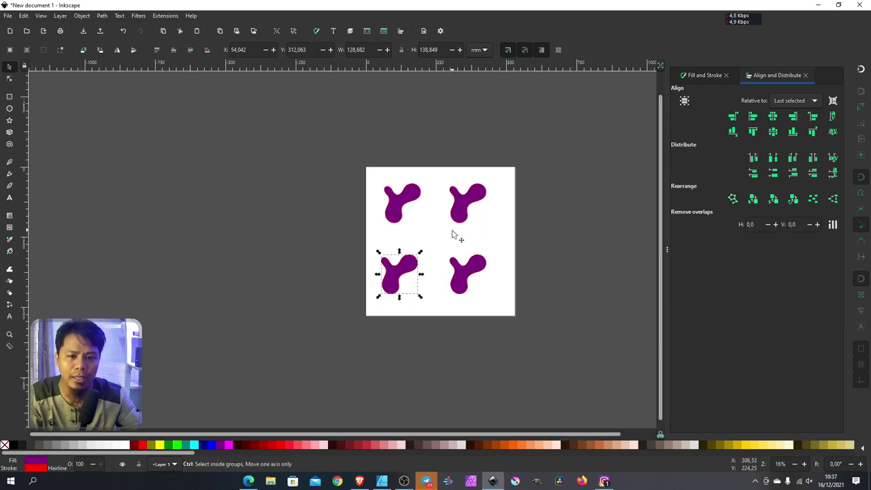
pyautogui.keyDown('ctrl'); pyautogui.scroll(1, 494, 224); pyautogui.keyUp('ctrl')
pyautogui.keyDown('ctrl'); pyautogui.scroll(1, 494, 225); pyautogui.keyUp('ctrl')
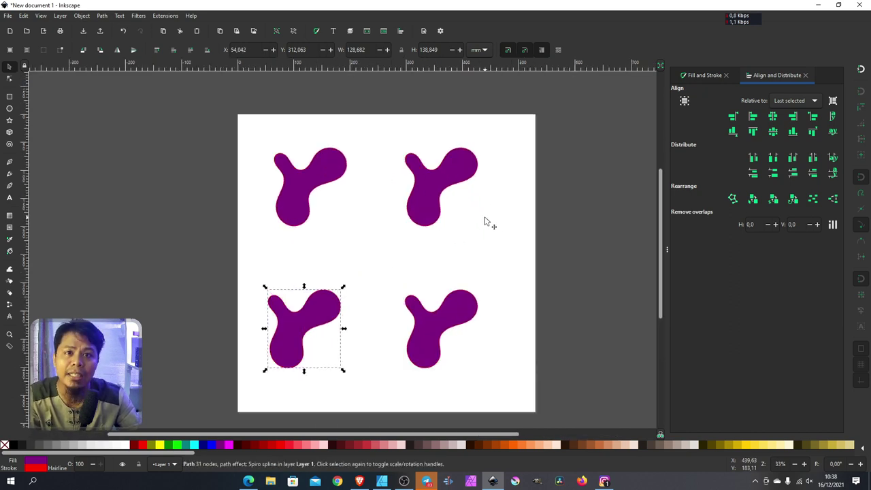
# - Shift-select all four blobs
pyautogui.click(312, 188)
pyautogui.keyDown('shift'); pyautogui.click(321, 331); pyautogui.keyUp('shift')
pyautogui.keyDown('shift'); pyautogui.click(409, 189); pyautogui.keyUp('shift')
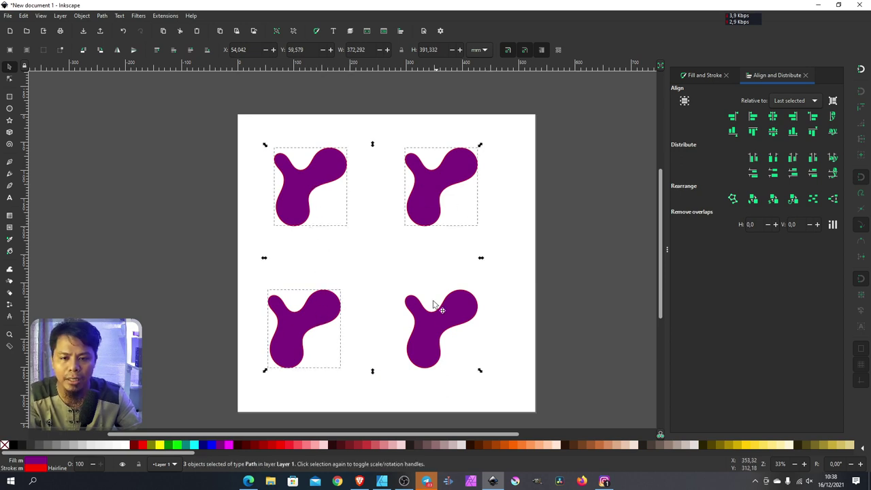
pyautogui.keyDown('shift'); pyautogui.click(436, 307); pyautogui.keyUp('shift')
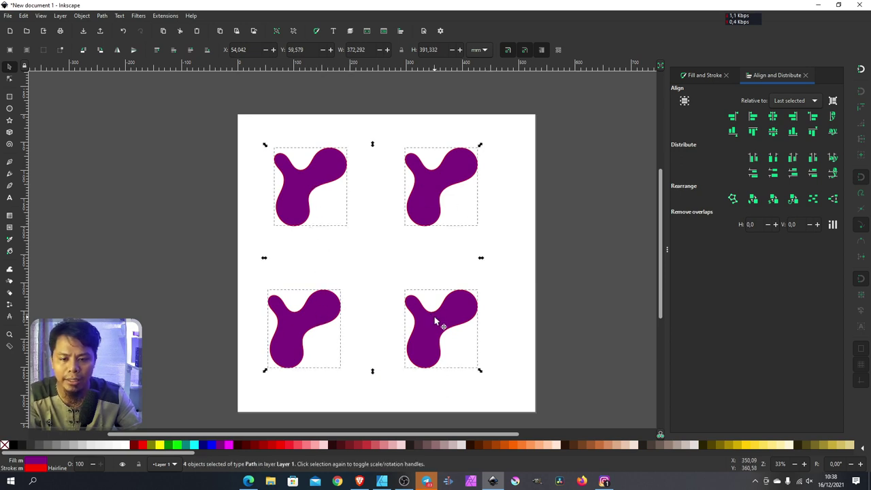
# - Fill all four blobs with teal, then select only the top-left blob
pyautogui.click(194, 445)
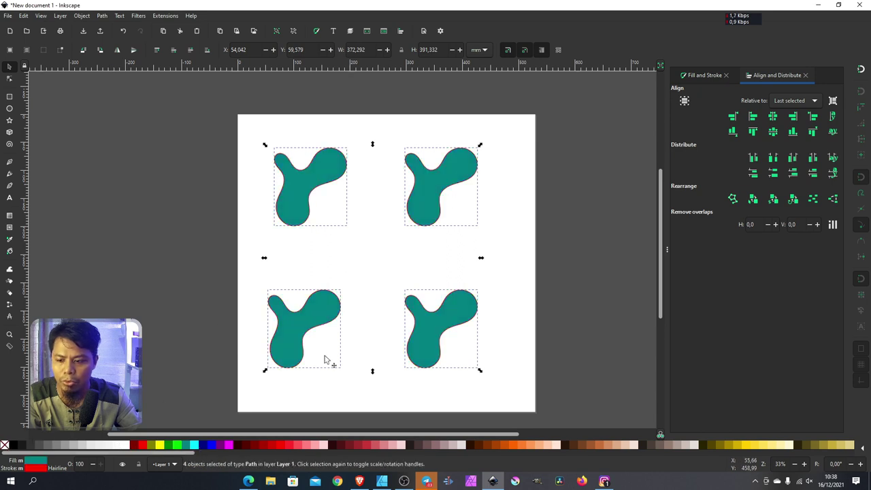
pyautogui.scroll(3, 299, 359)
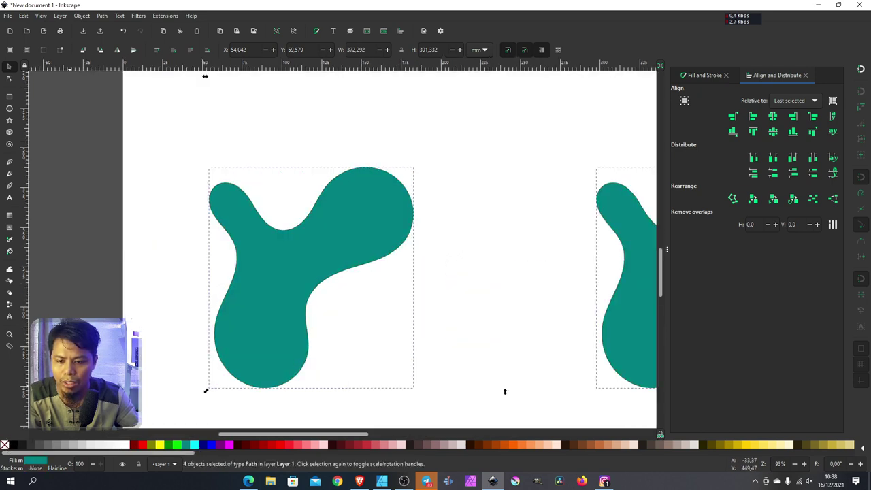
pyautogui.click(459, 279)
pyautogui.keyDown('ctrl'); pyautogui.scroll(-3, 451, 263); pyautogui.keyUp('ctrl')
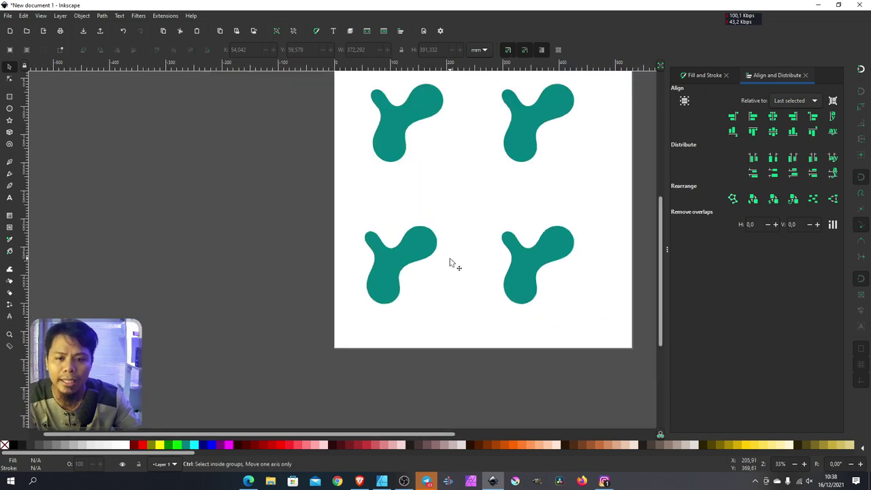
pyautogui.keyDown('ctrl'); pyautogui.scroll(2, 371, 151); pyautogui.keyUp('ctrl')
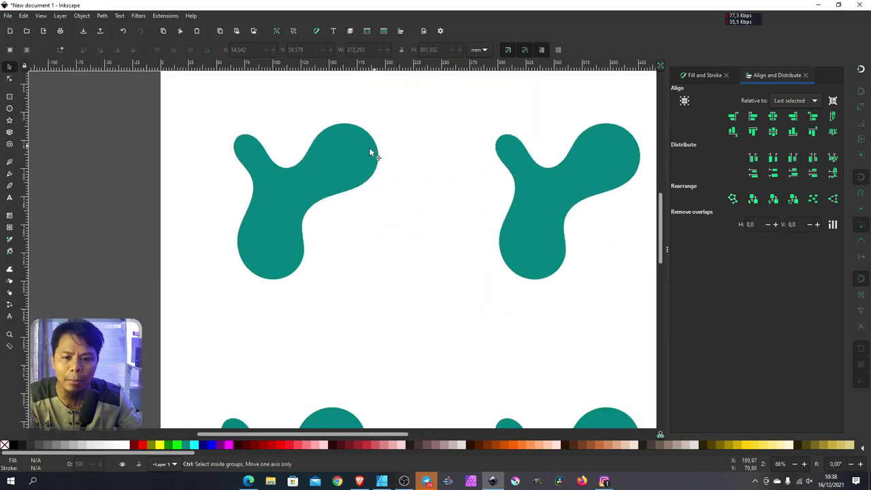
pyautogui.click(318, 183)
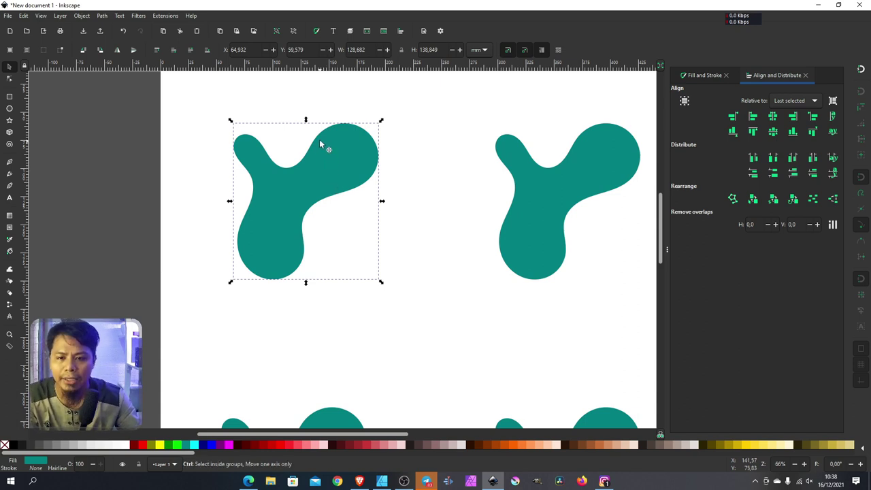
# - Apply Path > Inset to the top-left teal blob, then test-move it and undo
pyautogui.scroll(1, 319, 138)
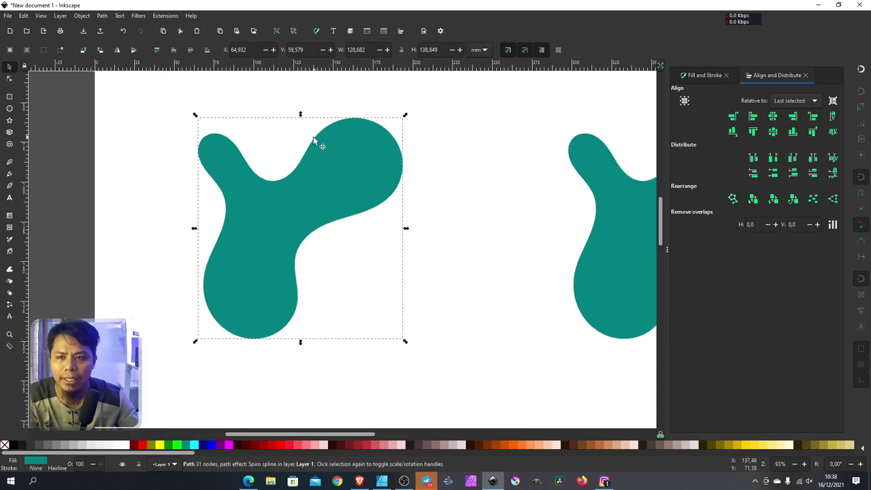
pyautogui.click(103, 17)
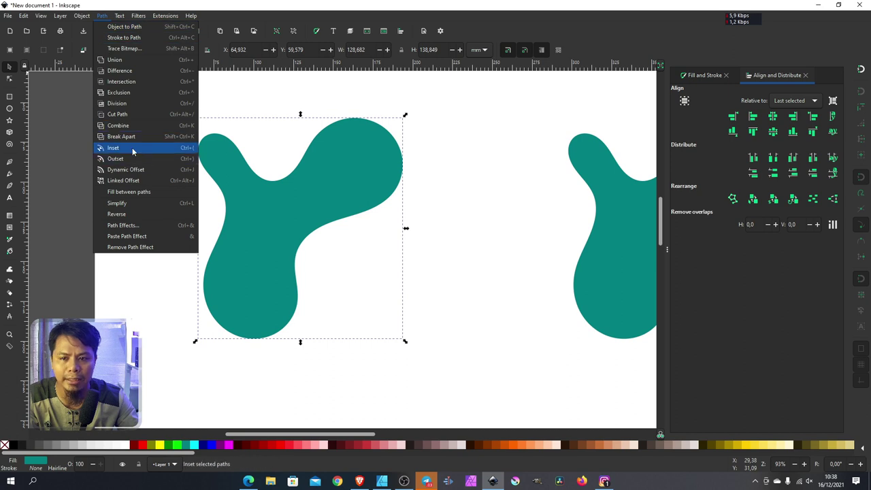
pyautogui.click(336, 119)
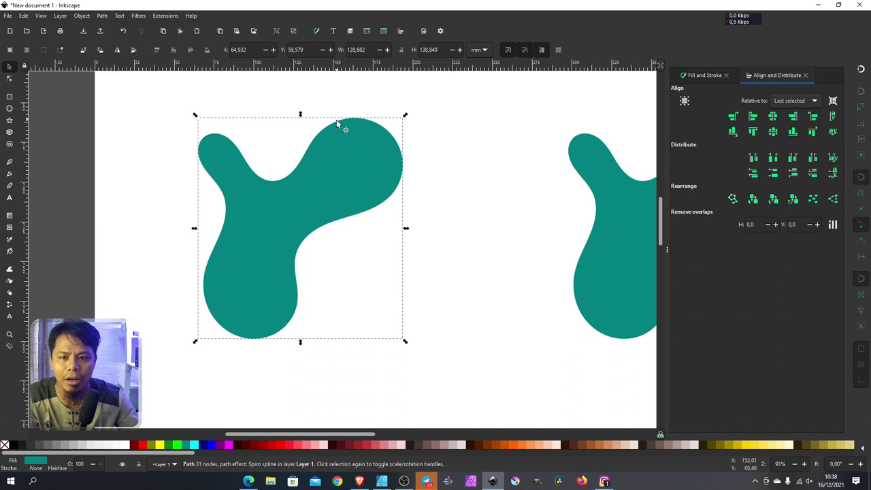
pyautogui.scroll(3, 338, 120)
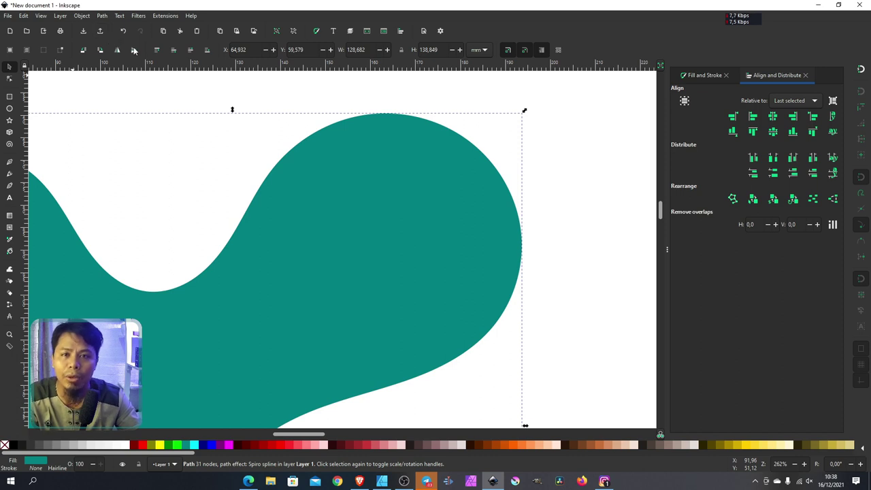
pyautogui.click(102, 15)
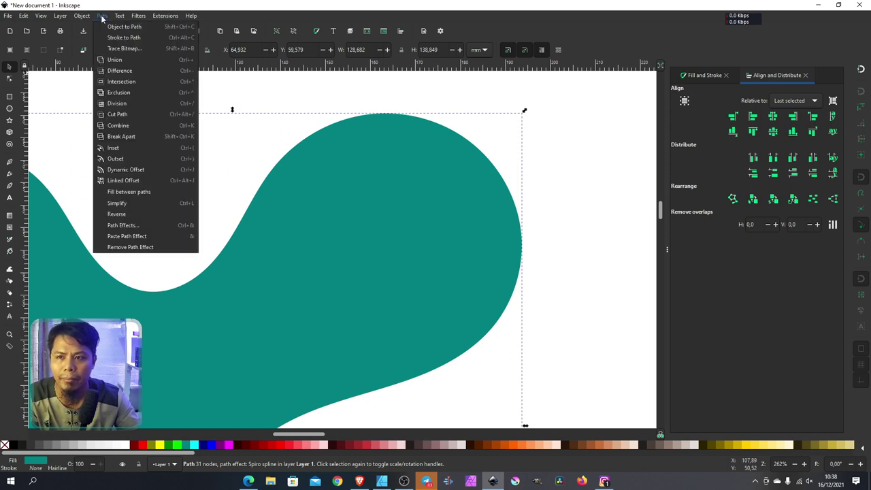
pyautogui.click(126, 156)
pyautogui.keyDown('ctrl'); pyautogui.scroll(-3, 403, 141); pyautogui.keyUp('ctrl')
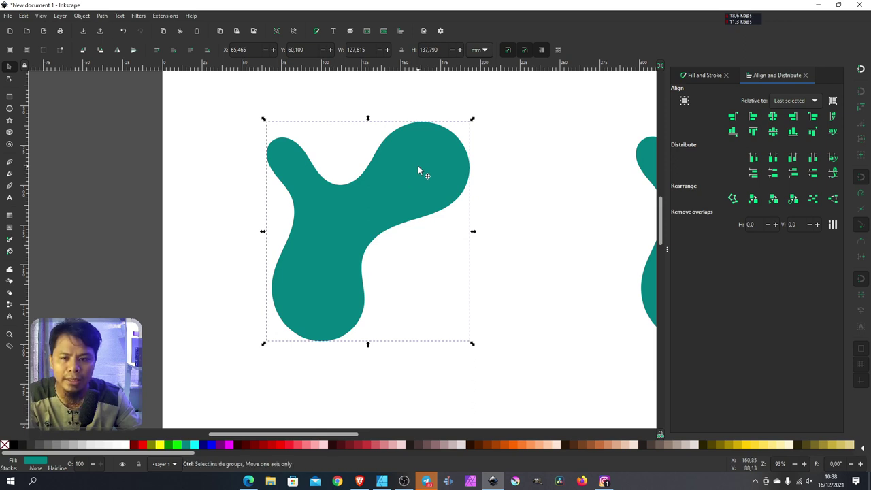
pyautogui.moveTo(403, 185)
pyautogui.mouseDown()
pyautogui.moveTo(388, 173)
pyautogui.moveTo(301, 203)
pyautogui.mouseUp()
pyautogui.hotkey('ctrl', 'z')
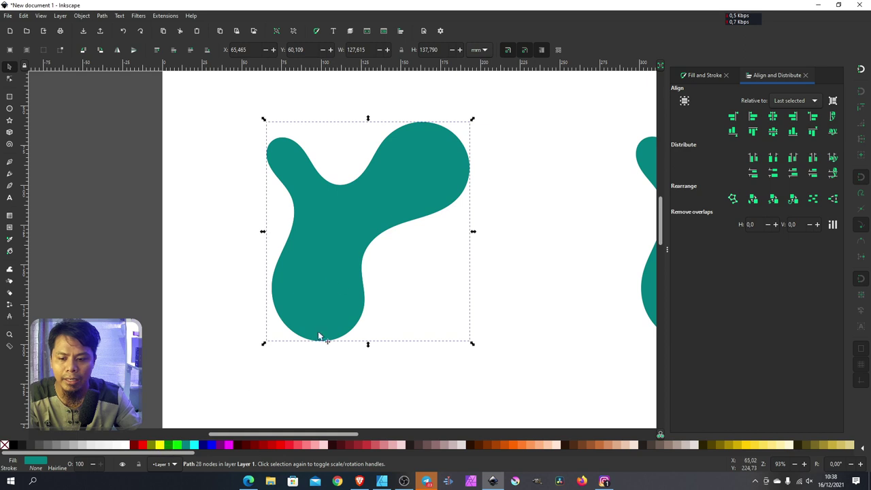
# - Fill the top-left blob's top copy yellow, test-moving it aside and undoing
pyautogui.click(370, 269)
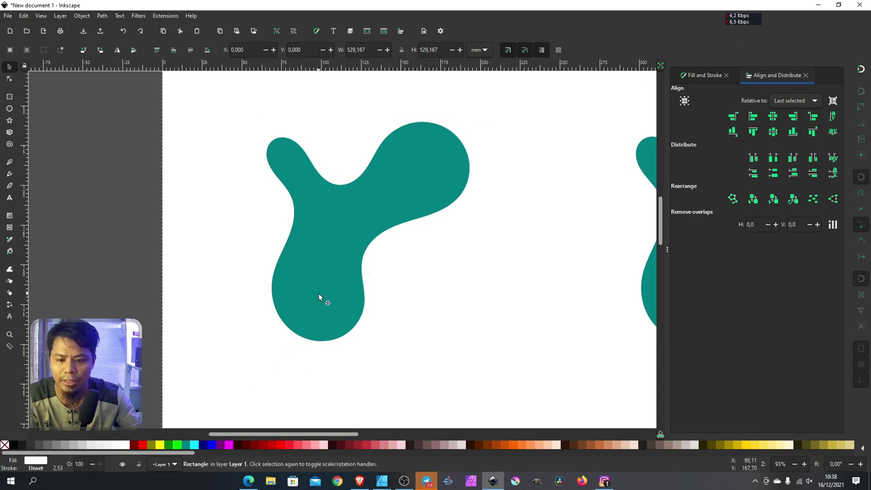
pyautogui.click(318, 298)
pyautogui.click(161, 446)
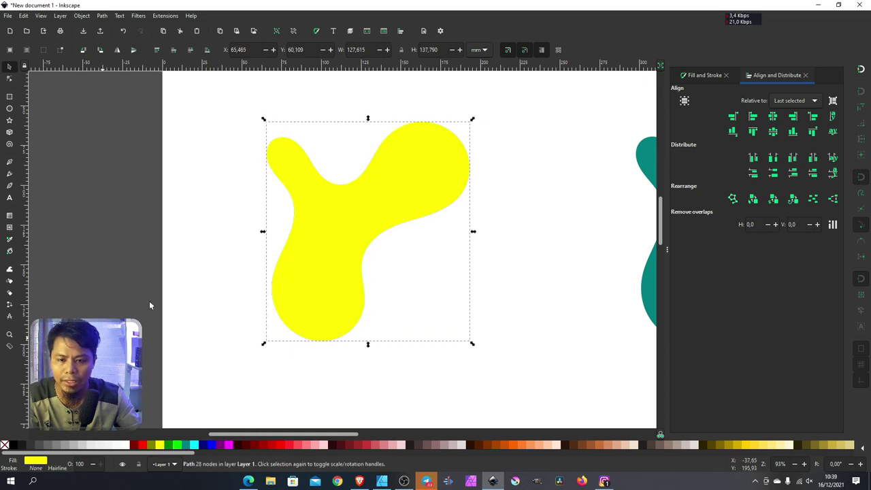
pyautogui.moveTo(410, 173); pyautogui.dragTo(268, 202)
pyautogui.hotkey('ctrl', 'z')
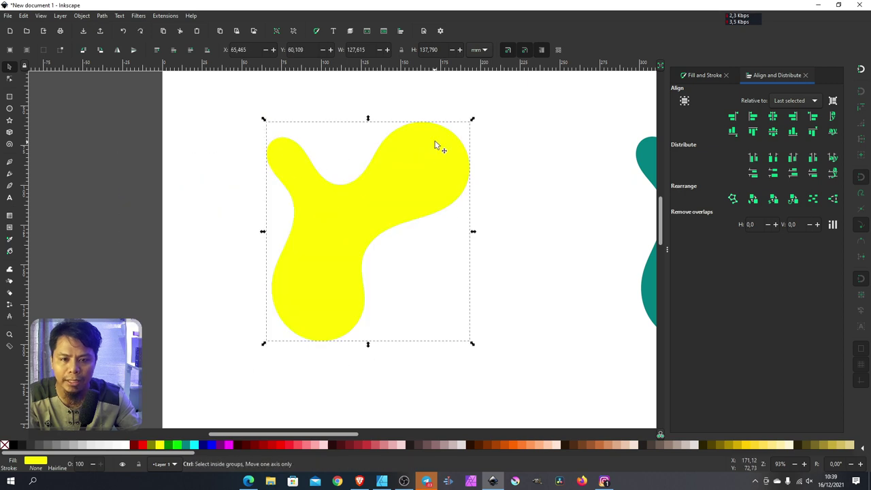
# - Inset the yellow copy to about 126.554 × 136.731 mm, exposing a thin teal rim
pyautogui.scroll(1, 436, 145)
pyautogui.click(102, 16)
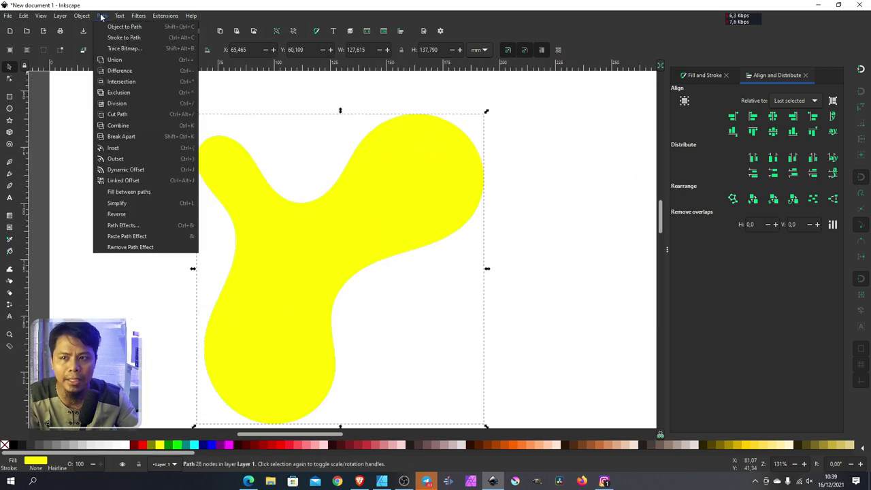
pyautogui.click(113, 149)
pyautogui.scroll(3, 458, 130)
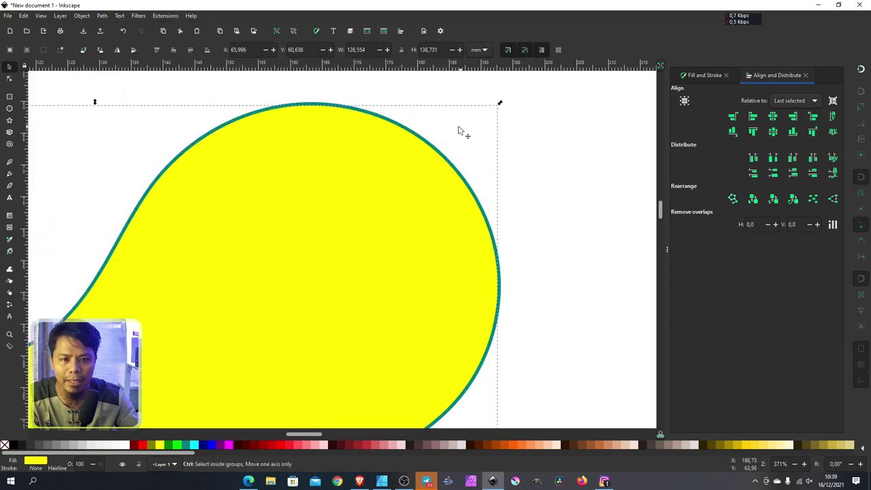
pyautogui.scroll(1, 459, 130)
pyautogui.scroll(-1, 467, 111)
pyautogui.scroll(-3, 476, 132)
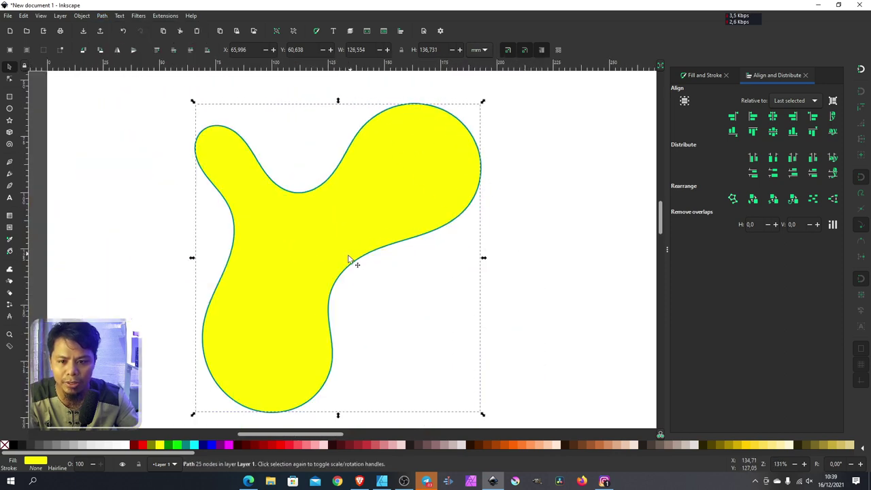
# - Inset the yellow copy twice via Path > Inset and twice with Ctrl+(, to about 115.924 × 126.126 mm
pyautogui.click(102, 16)
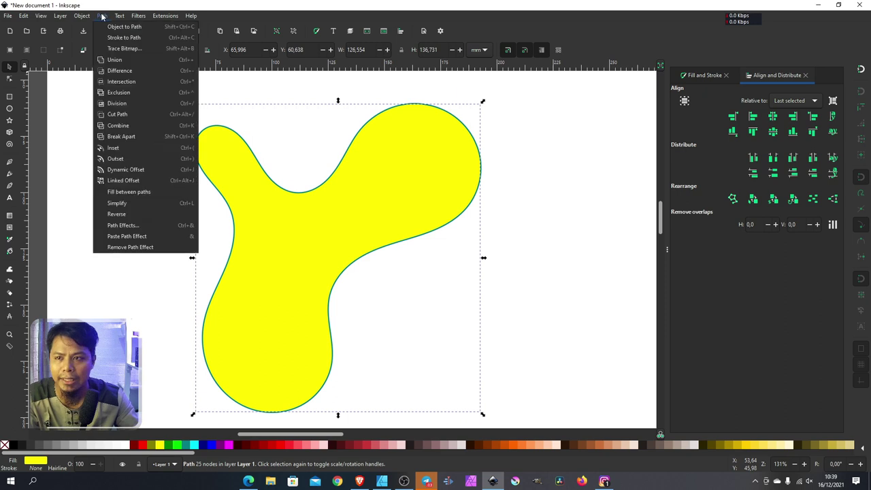
pyautogui.click(122, 151)
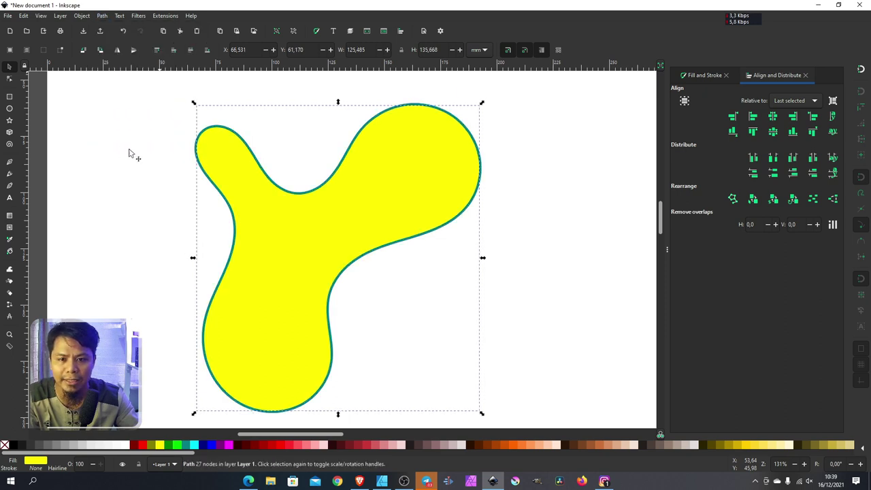
pyautogui.click(102, 17)
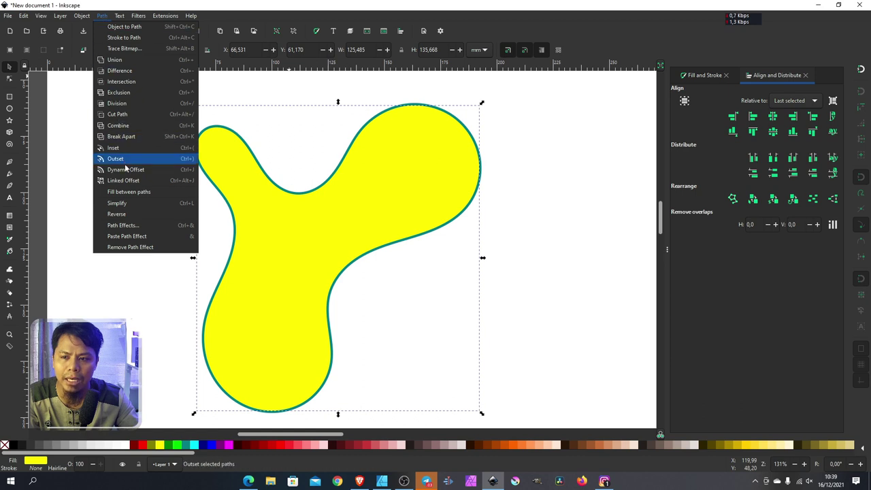
pyautogui.click(166, 149)
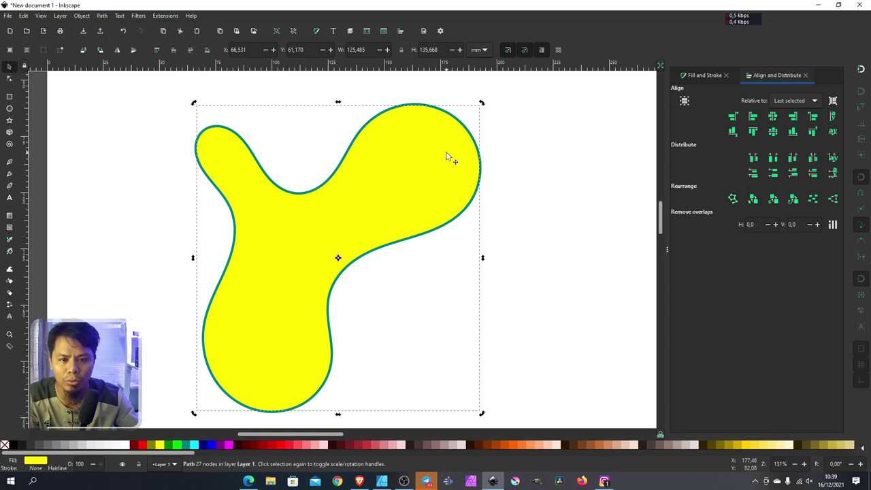
pyautogui.press('ctrl')
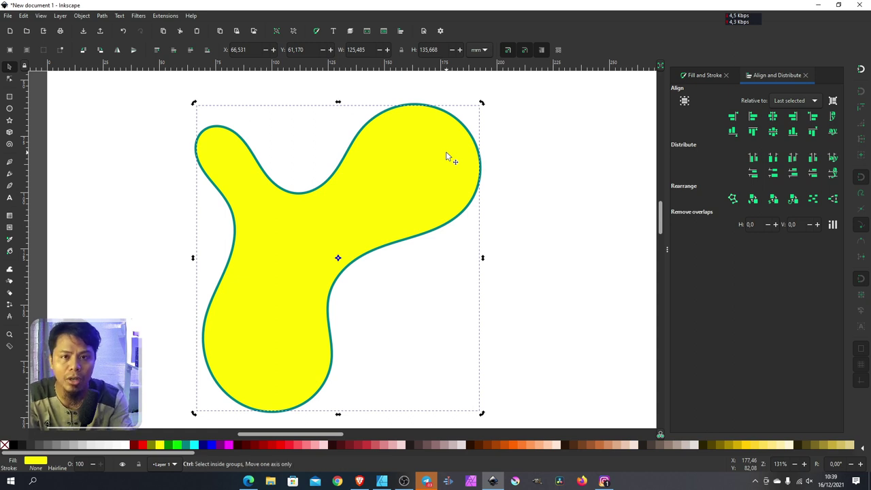
pyautogui.hotkey('ctrl', '(')
pyautogui.hotkey('ctrl', '(')
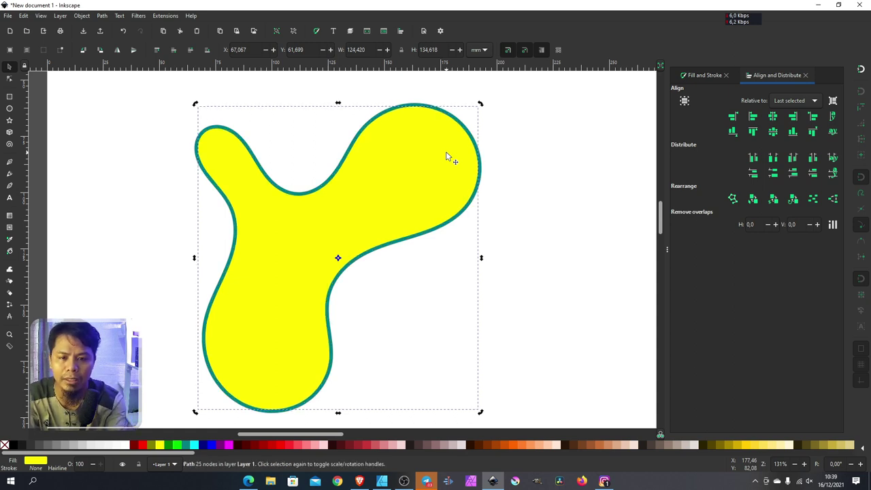
pyautogui.hotkey('ctrl', '(')
pyautogui.hotkey('ctrl', '(')
pyautogui.hotkey('ctrl', '(')
pyautogui.hotkey('ctrl', '(')
pyautogui.hotkey('ctrl', '(')
pyautogui.hotkey('ctrl', '(')
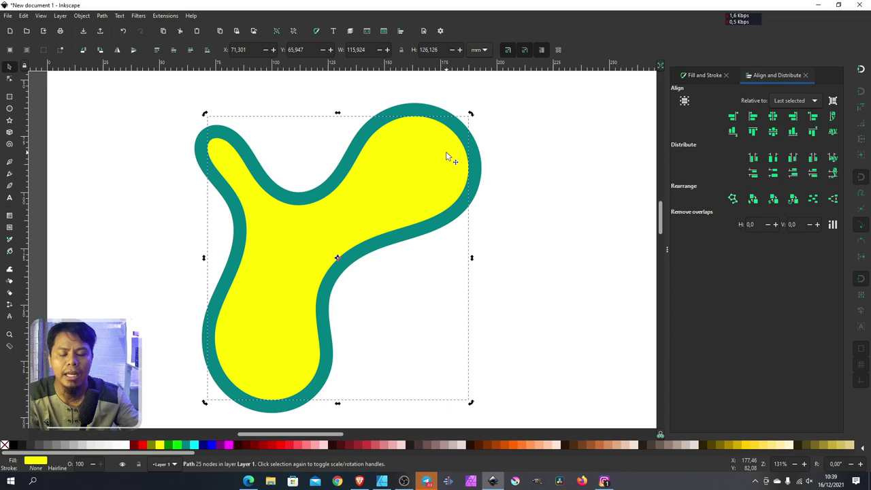
pyautogui.keyDown('ctrl'); pyautogui.scroll(-3, 301, 234); pyautogui.keyUp('ctrl')
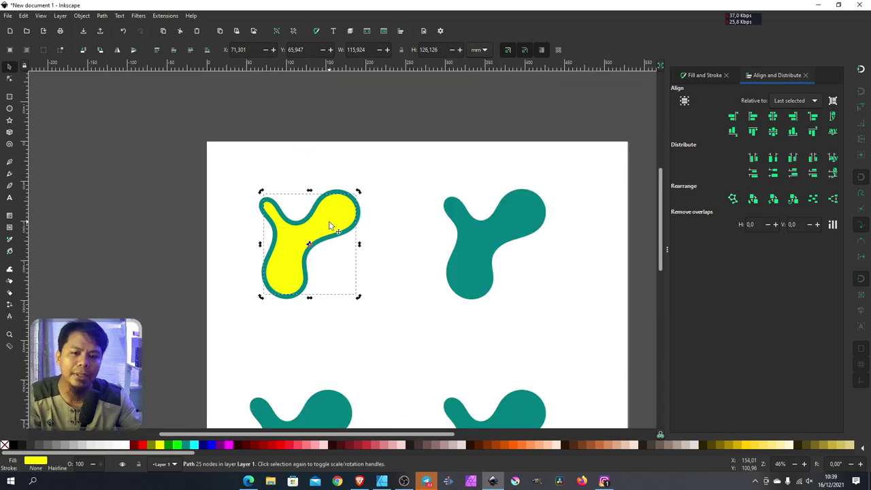
# - Delete the inset shape and fill the top blob copy yellow
pyautogui.keyDown('ctrl'); pyautogui.scroll(3, 327, 227); pyautogui.keyUp('ctrl')
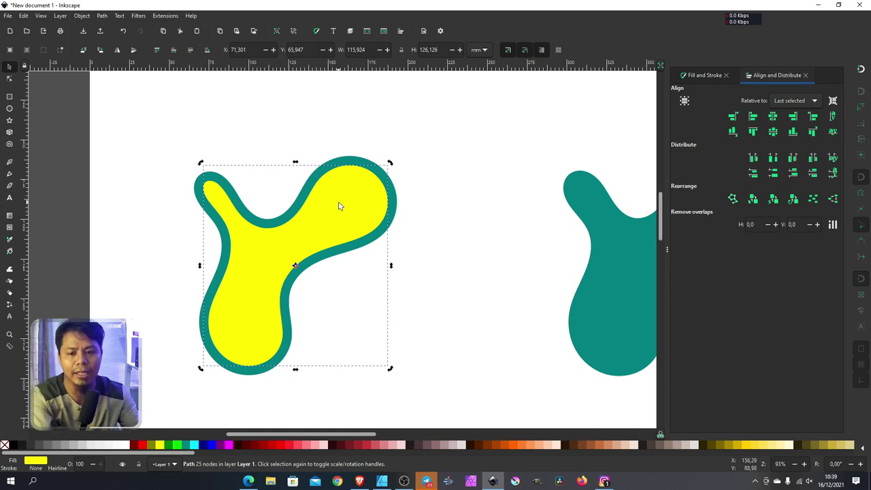
pyautogui.press('Delete')
pyautogui.click(325, 187)
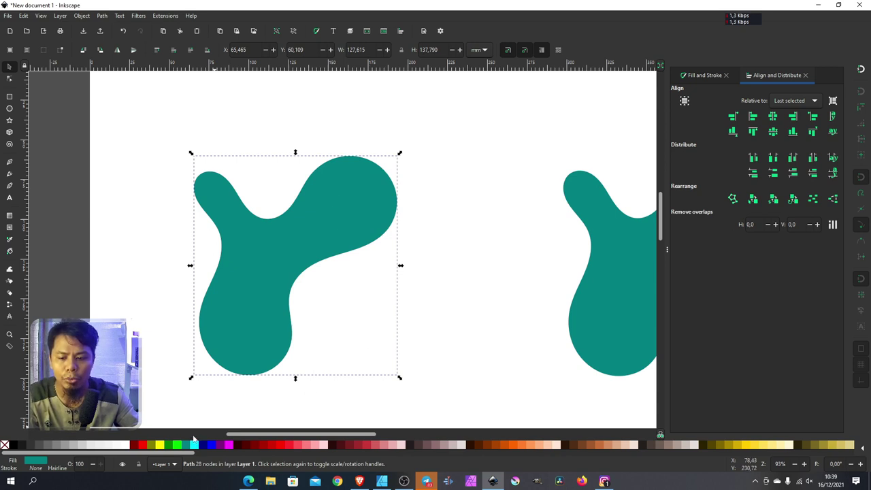
pyautogui.click(159, 446)
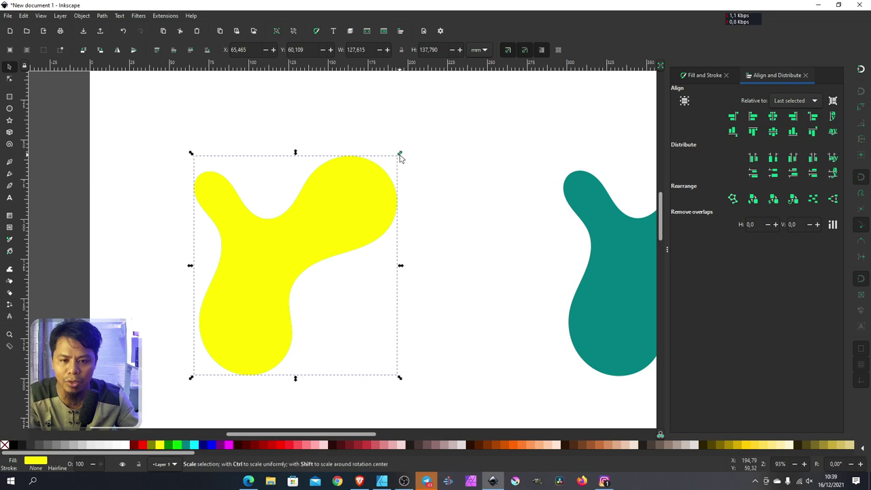
# - Trial-shrink and move the yellow copy, then undo back to full size 127.615 × 137.790 mm
pyautogui.moveTo(400, 156)
pyautogui.mouseDown()
pyautogui.moveTo(356, 179)
pyautogui.moveTo(322, 237)
pyautogui.moveTo(389, 169)
pyautogui.moveTo(366, 194)
pyautogui.mouseUp()
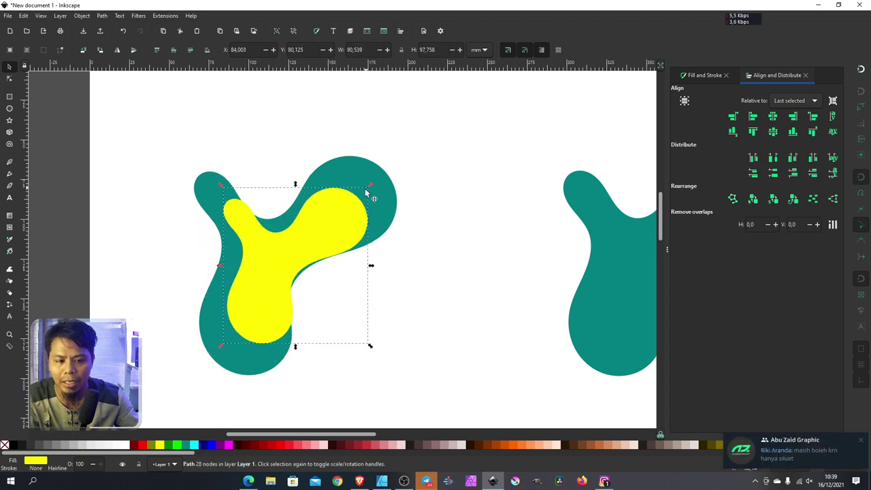
pyautogui.moveTo(326, 221); pyautogui.dragTo(315, 216)
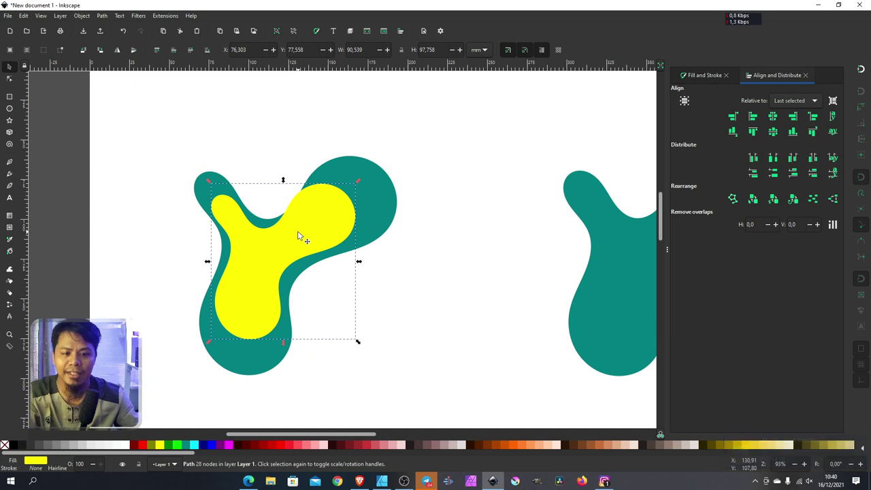
pyautogui.hotkey('ctrl', 'z')
pyautogui.hotkey('ctrl', 'shift', 'z')
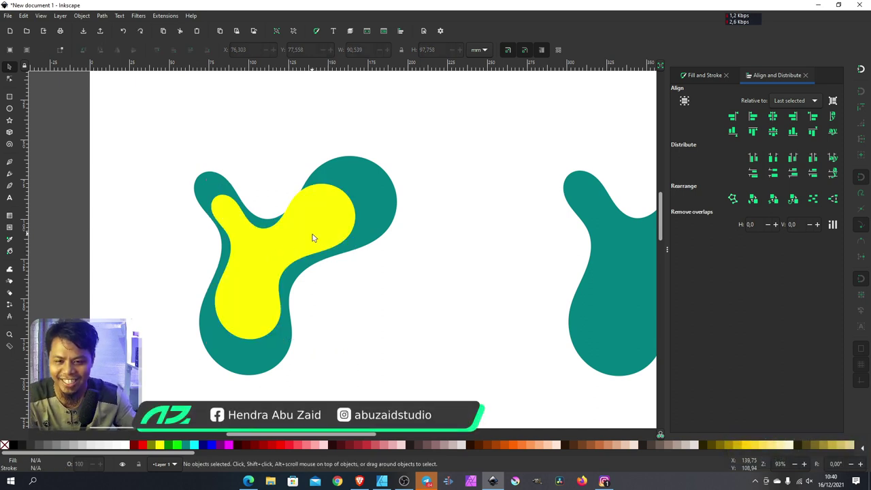
pyautogui.hotkey('ctrl', 'z')
pyautogui.hotkey('ctrl', 'z')
# - Shrink the yellow copy to about 85% and position it over the teal blob
pyautogui.click(320, 228)
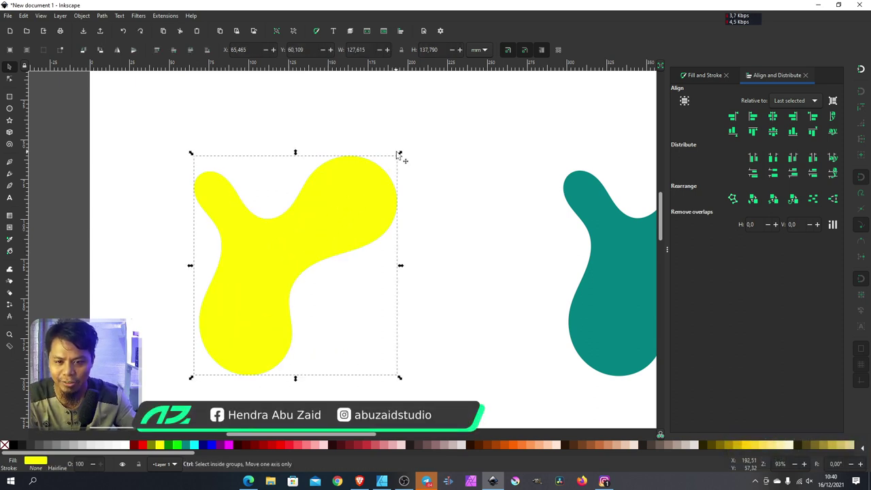
pyautogui.moveTo(400, 153); pyautogui.dragTo(385, 171)
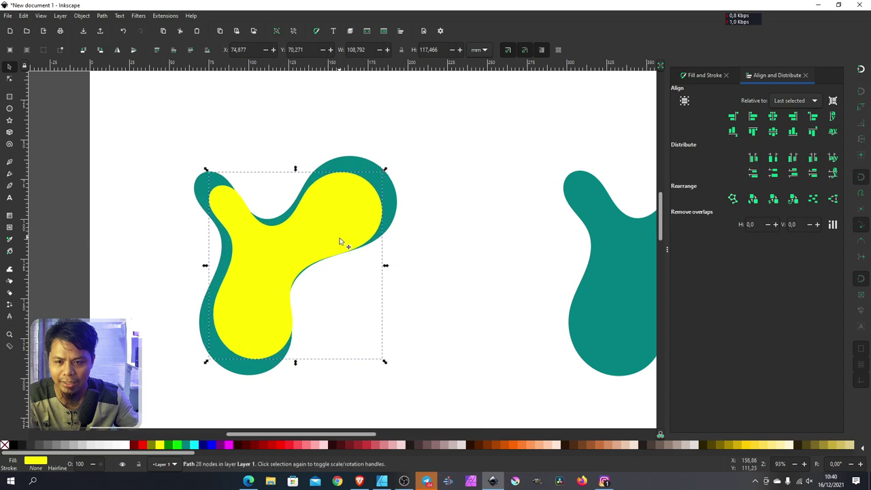
pyautogui.moveTo(341, 243); pyautogui.dragTo(330, 243)
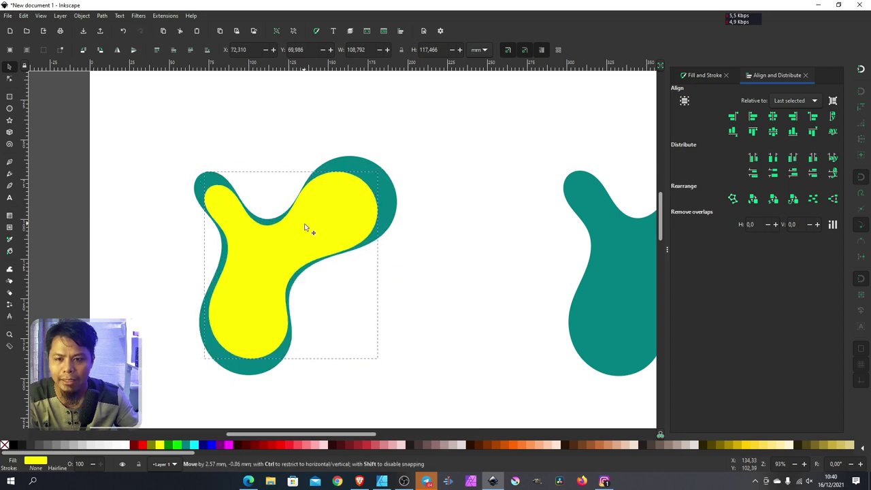
pyautogui.moveTo(296, 213); pyautogui.dragTo(300, 225)
pyautogui.scroll(3, 287, 233)
pyautogui.scroll(-2, 287, 233)
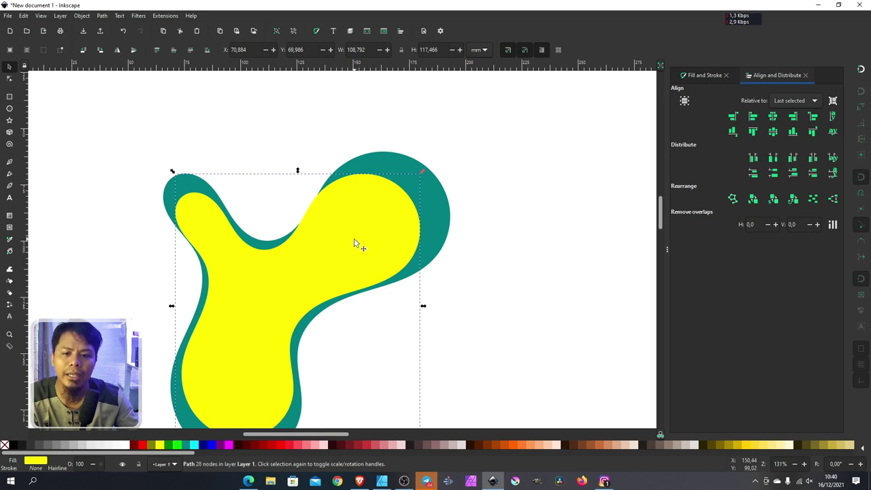
pyautogui.moveTo(355, 243)
pyautogui.mouseDown()
pyautogui.moveTo(418, 258)
pyautogui.moveTo(366, 233)
pyautogui.moveTo(521, 200)
pyautogui.moveTo(370, 198)
pyautogui.moveTo(331, 224)
pyautogui.mouseUp()
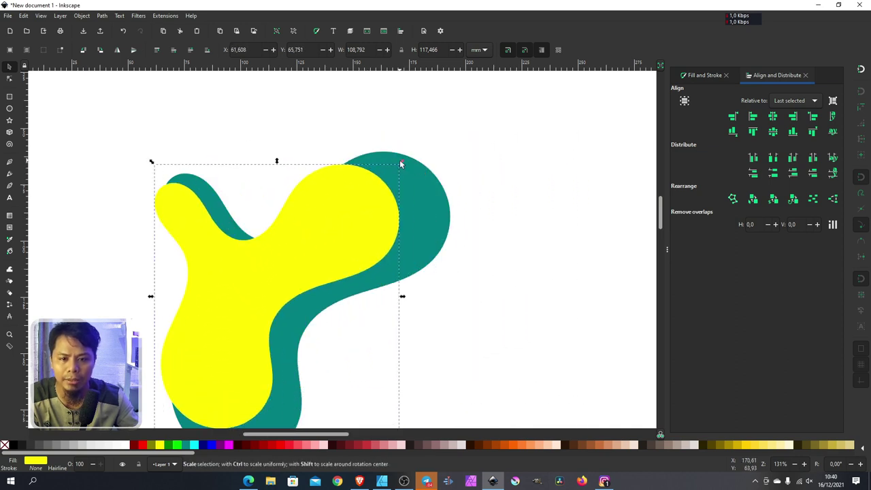
# - Fine-tune the yellow copy's size and position, then delete it
pyautogui.moveTo(403, 161)
pyautogui.mouseDown()
pyautogui.moveTo(332, 228)
pyautogui.moveTo(328, 259)
pyautogui.moveTo(406, 172)
pyautogui.mouseUp()
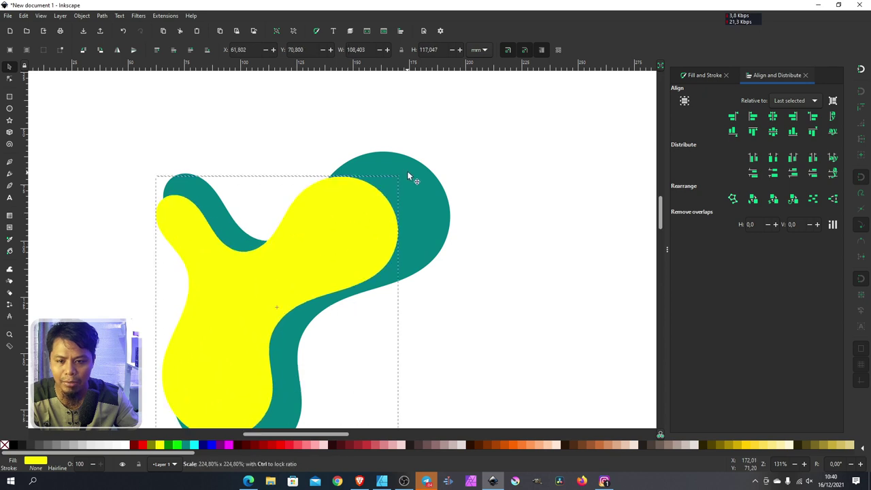
pyautogui.moveTo(366, 227); pyautogui.dragTo(382, 223)
pyautogui.moveTo(383, 235); pyautogui.dragTo(385, 229)
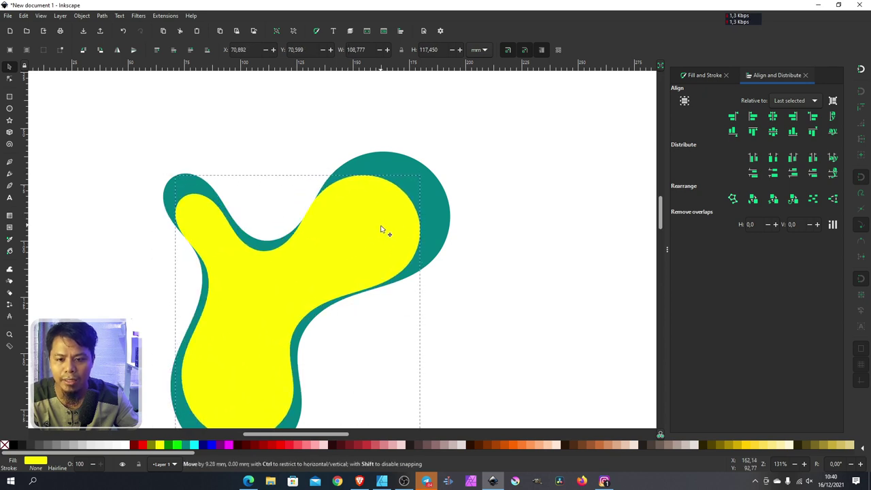
pyautogui.keyDown('ctrl'); pyautogui.scroll(-3, 293, 231); pyautogui.keyUp('ctrl')
pyautogui.keyDown('ctrl'); pyautogui.scroll(2, 276, 235); pyautogui.keyUp('ctrl')
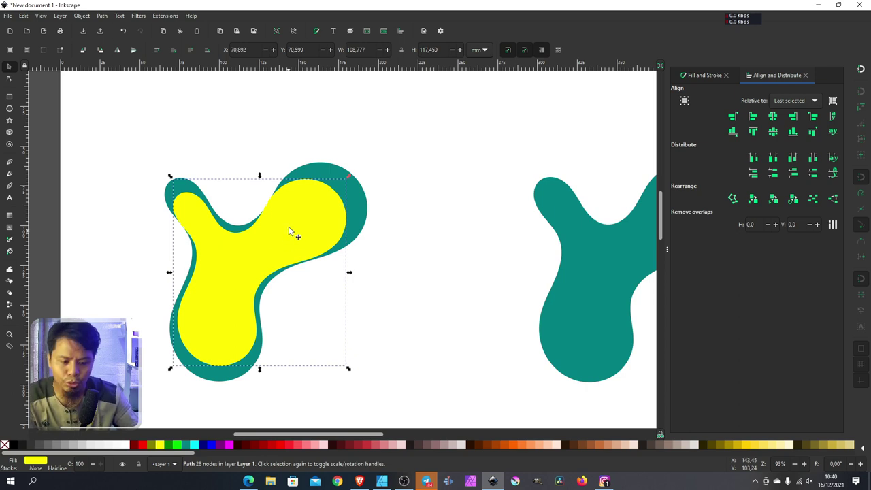
pyautogui.press('Delete')
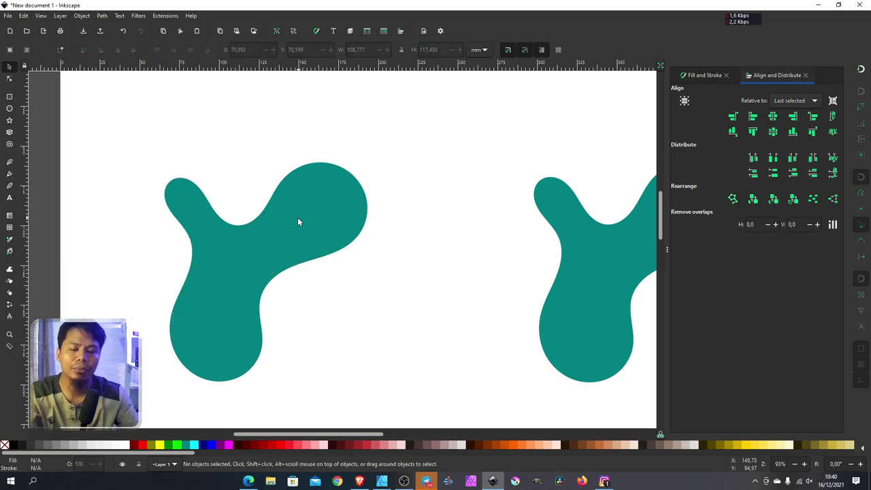
# - Draw a circle between the top blobs and paste the blobs' teal style onto it
pyautogui.click(10, 109)
pyautogui.moveTo(383, 109); pyautogui.dragTo(466, 219)
pyautogui.hotkey('ctrl', 'shift', 'v')
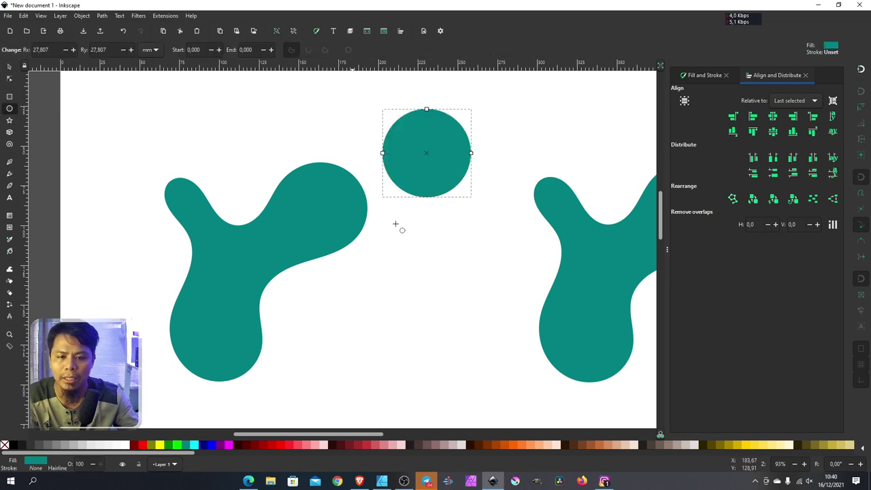
pyautogui.scroll(2, 439, 124)
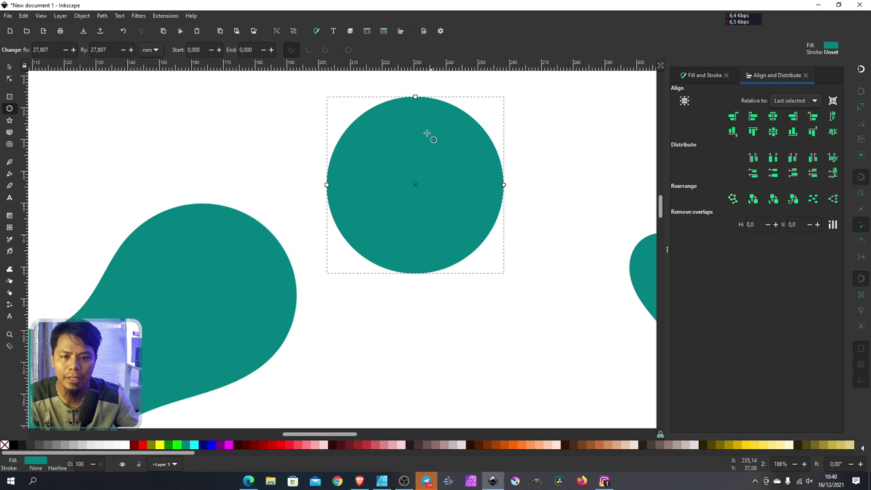
# - Fill the circle's top copy yellow, shrink it, delete it, and select the left Y blob
pyautogui.click(10, 66)
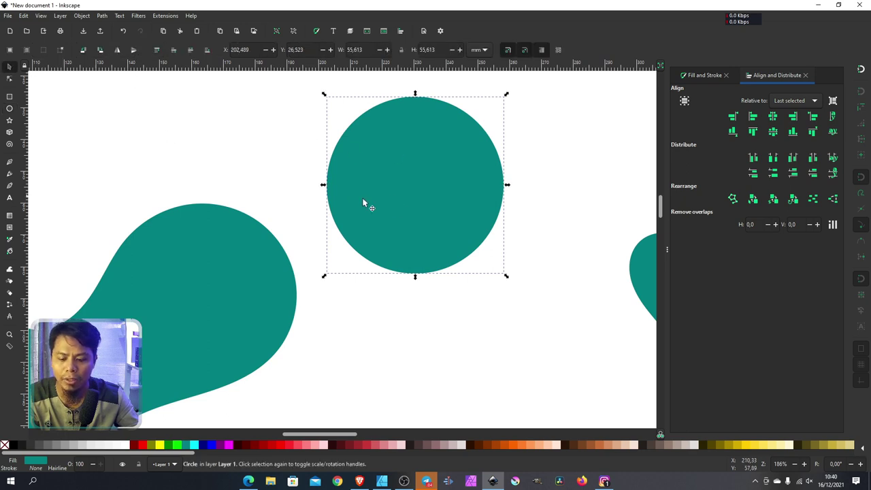
pyautogui.click(159, 446)
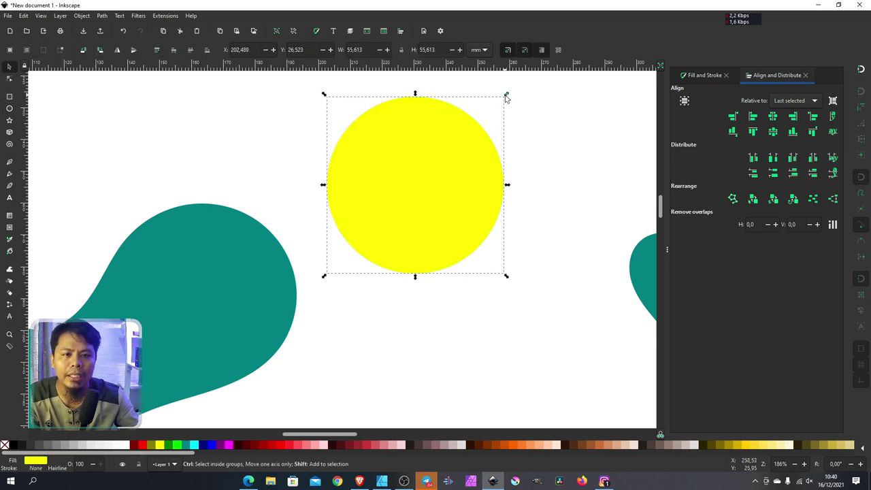
pyautogui.moveTo(507, 94)
pyautogui.mouseDown()
pyautogui.moveTo(506, 115)
pyautogui.moveTo(497, 109)
pyautogui.mouseUp()
pyautogui.scroll(-3, 504, 157)
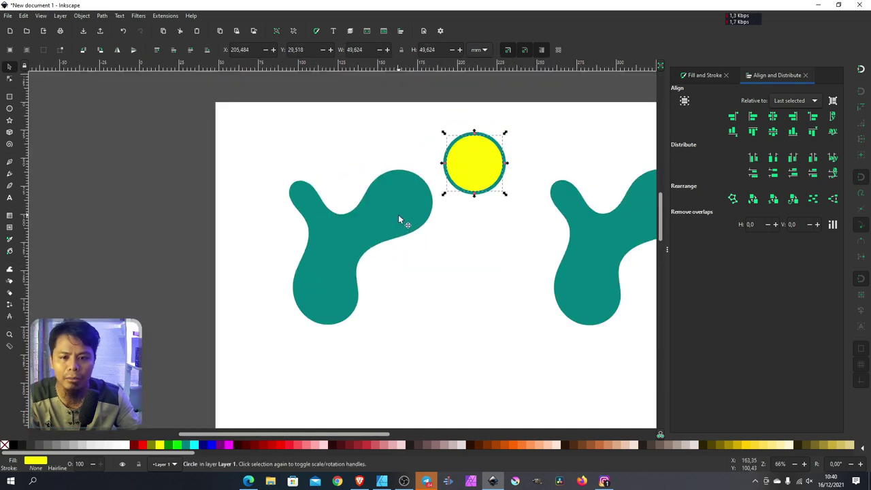
pyautogui.scroll(1, 379, 233)
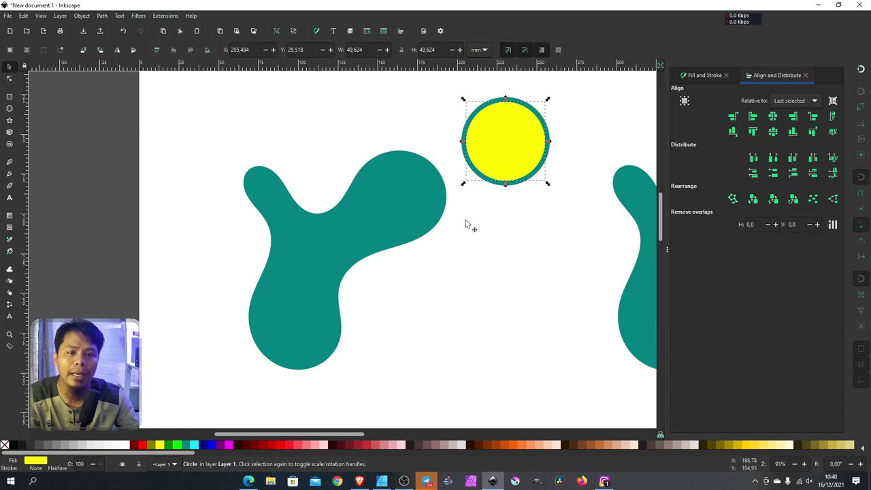
pyautogui.moveTo(548, 99); pyautogui.dragTo(543, 106)
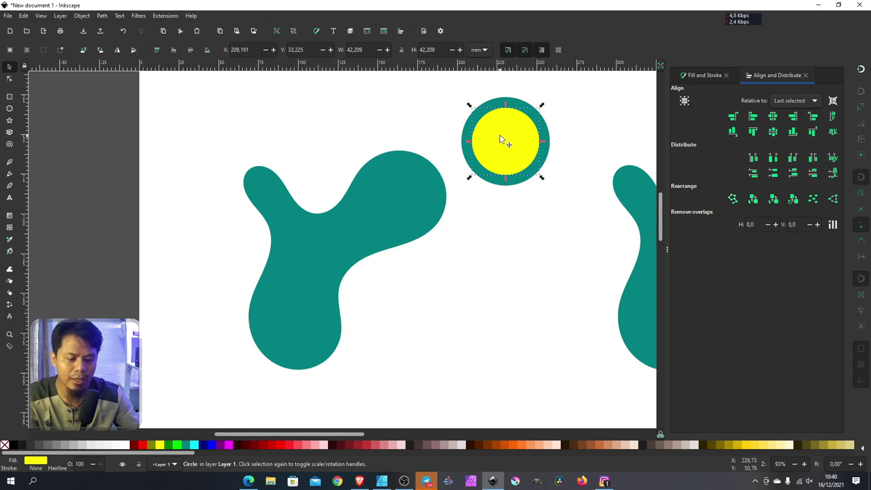
pyautogui.press('Delete')
pyautogui.click(385, 216)
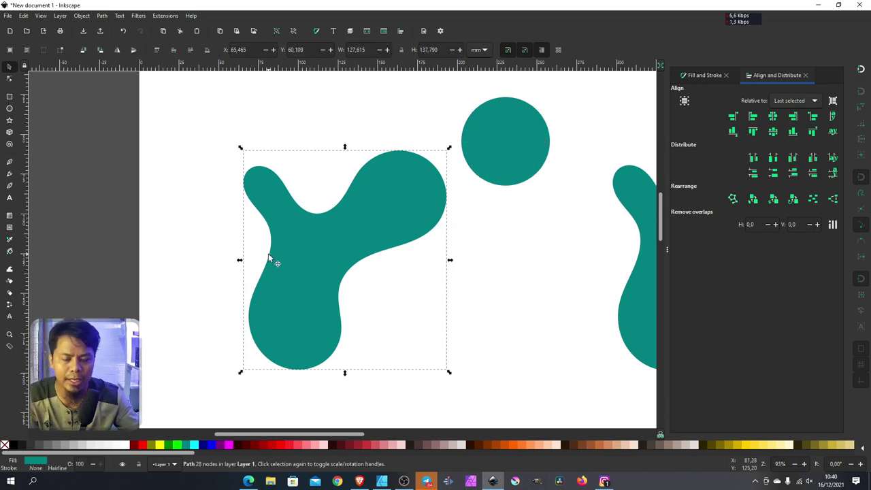
# - Duplicate the right-hand teal Y blob and fill the copy red, leaving it exactly over the original
pyautogui.scroll(-2, 221, 269)
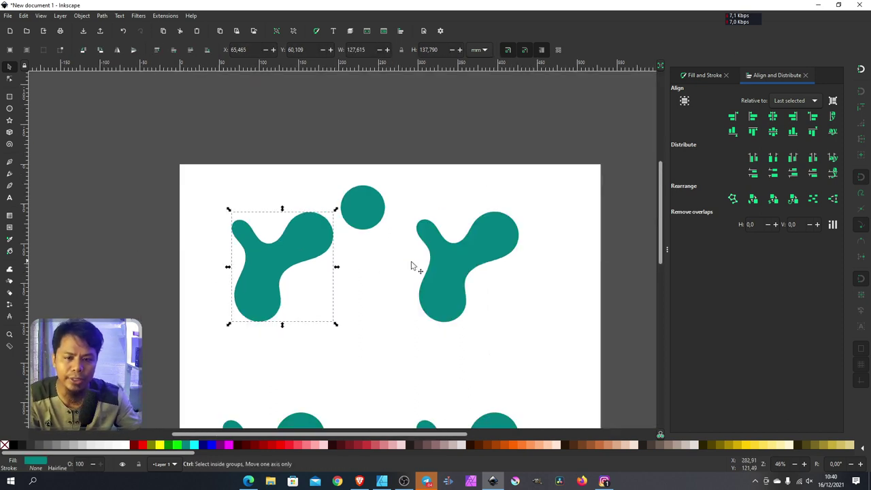
pyautogui.scroll(2, 417, 258)
pyautogui.click(469, 253)
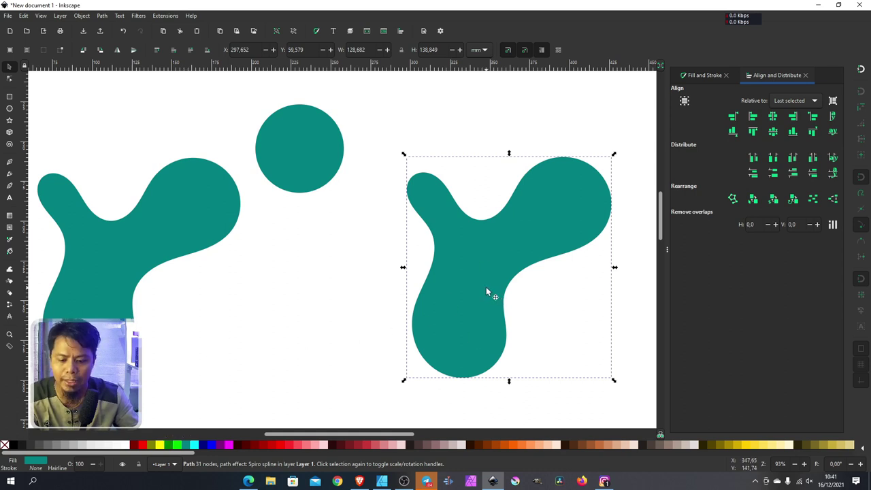
pyautogui.hotkey('ctrl', 'd')
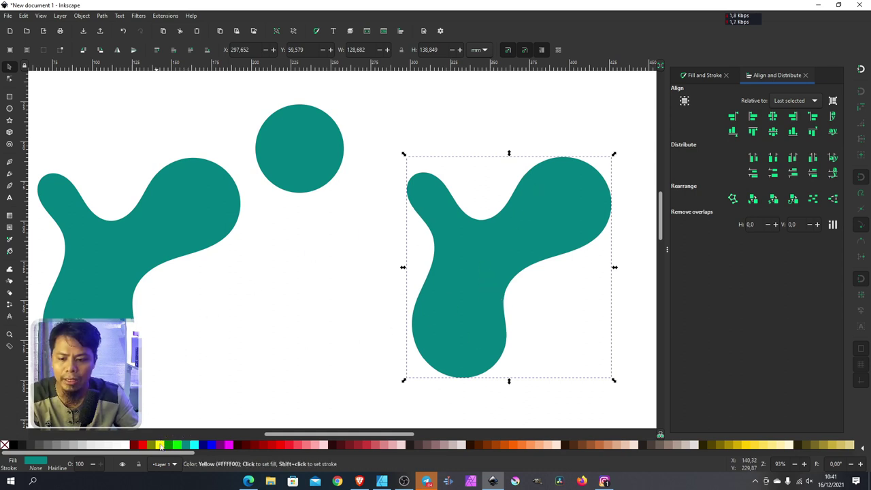
pyautogui.click(160, 445)
pyautogui.moveTo(504, 247); pyautogui.dragTo(375, 304)
pyautogui.hotkey('ctrl', 'z')
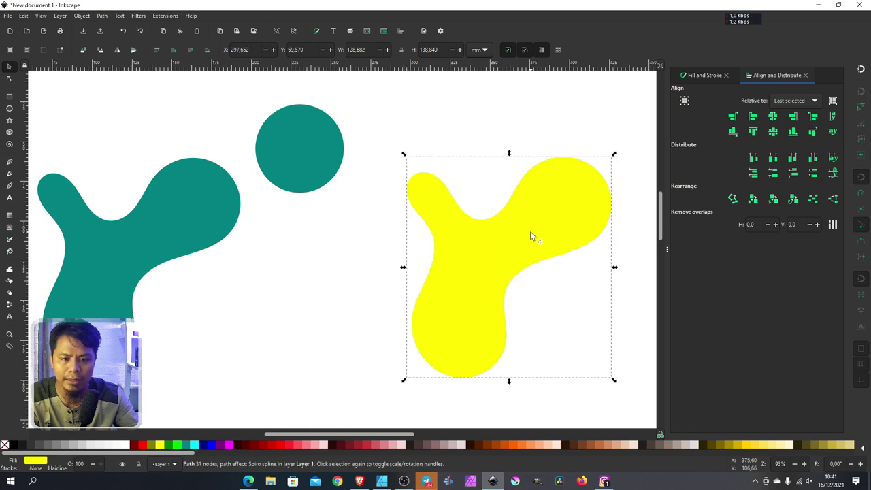
pyautogui.click(278, 445)
pyautogui.moveTo(555, 200); pyautogui.dragTo(478, 243)
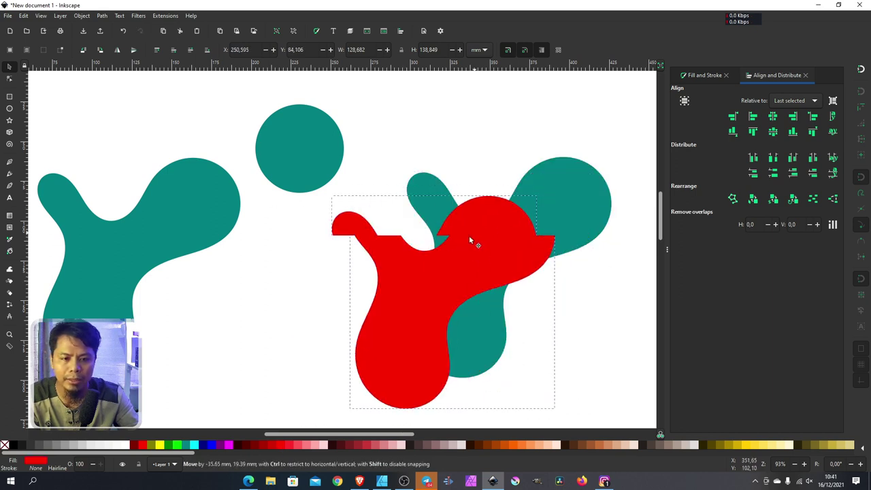
pyautogui.hotkey('ctrl', 'z')
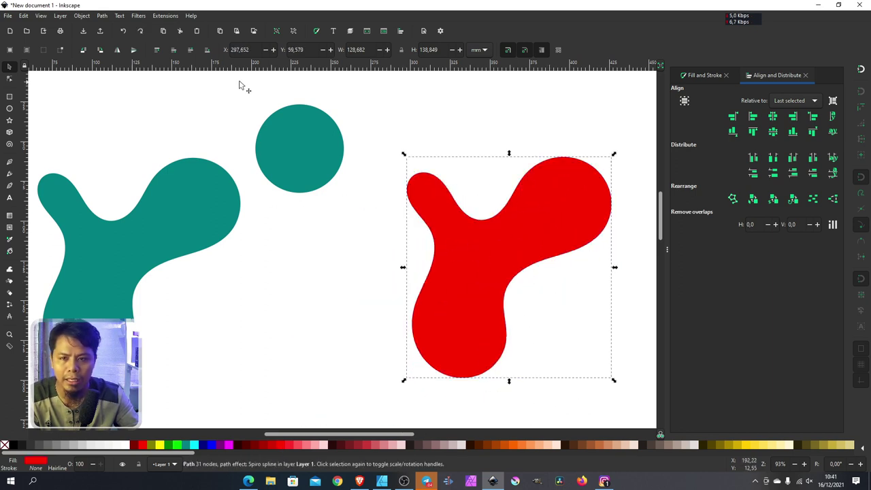
# - Outset the red copy once and lower it beneath the teal Y blob
pyautogui.click(102, 17)
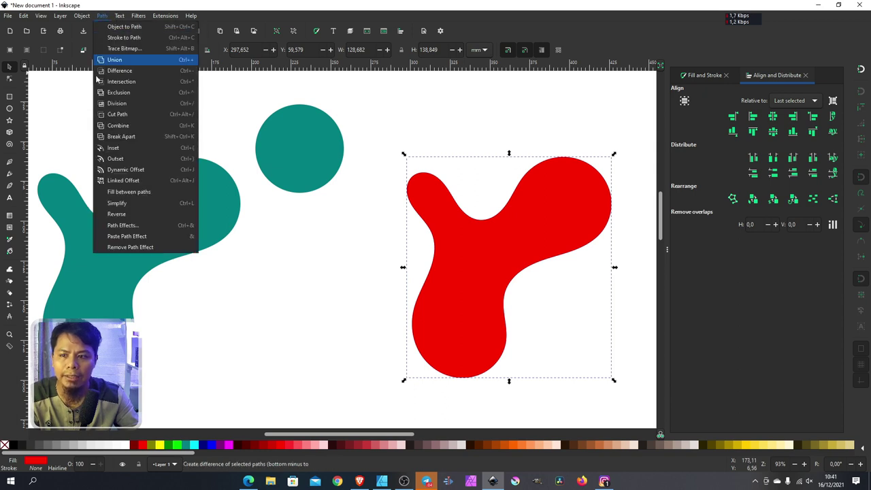
pyautogui.click(116, 158)
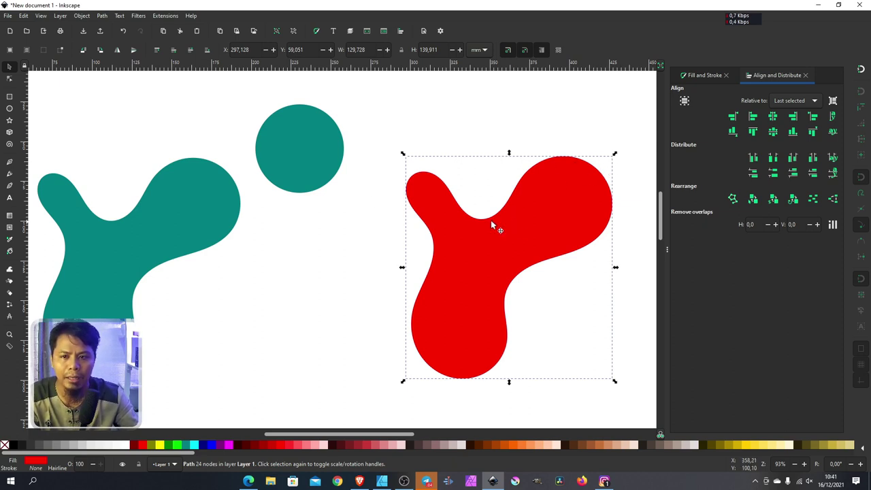
pyautogui.click(190, 51)
pyautogui.press('3')
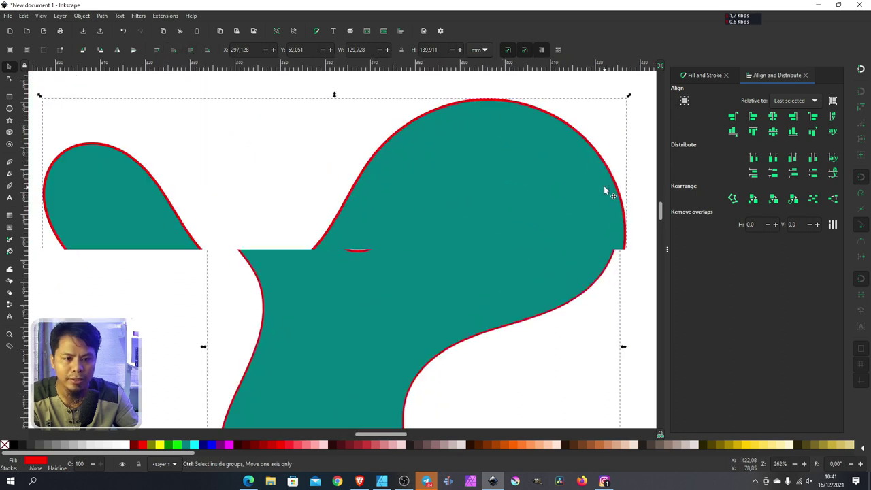
# - Outset the red copy again and scale it to about 150.606 × 162.347 mm as a thick border
pyautogui.click(102, 16)
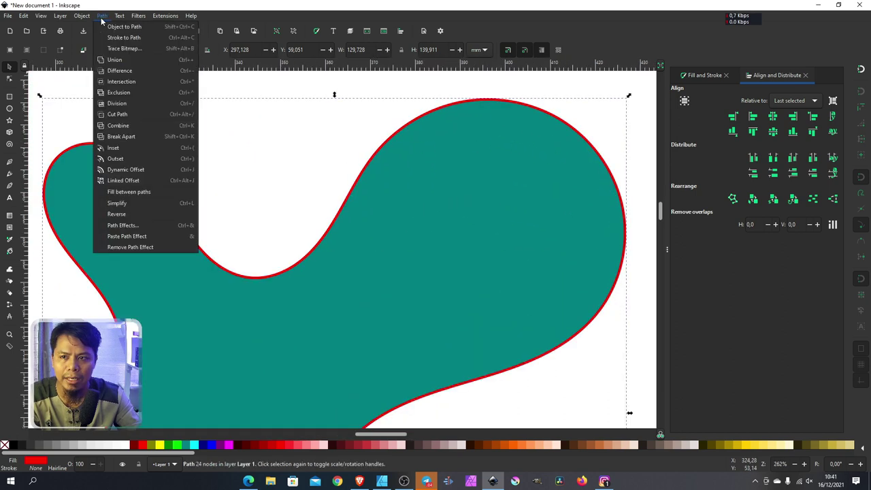
pyautogui.click(141, 157)
pyautogui.keyDown('ctrl'); pyautogui.scroll(-2, 394, 170); pyautogui.keyUp('ctrl')
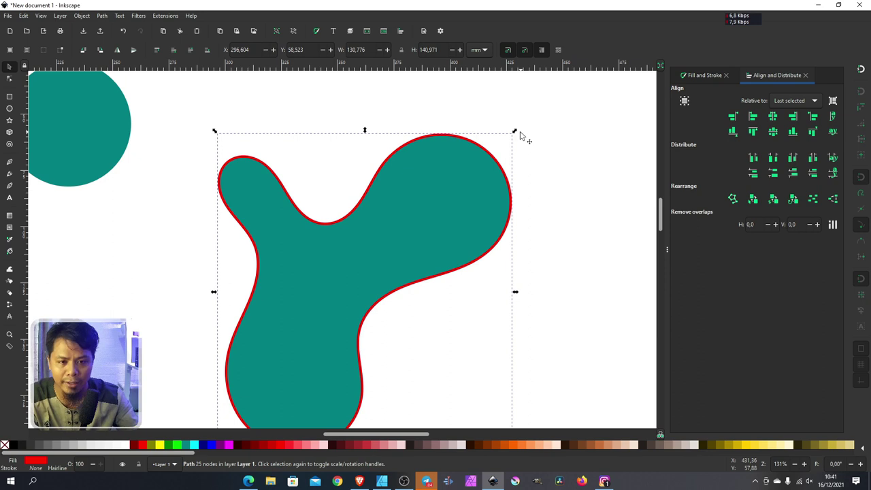
pyautogui.moveTo(513, 131); pyautogui.dragTo(536, 112)
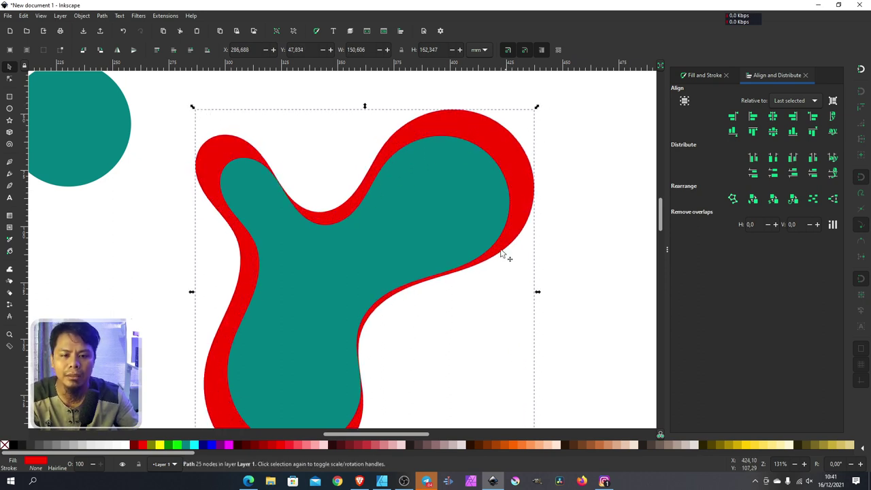
pyautogui.scroll(-1, 501, 253)
pyautogui.scroll(-2, 434, 202)
pyautogui.scroll(2, 395, 227)
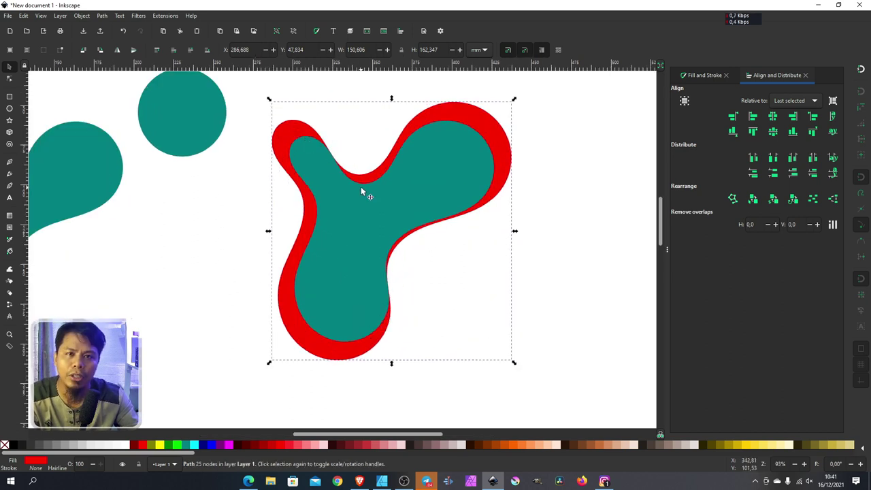
pyautogui.scroll(2, 295, 136)
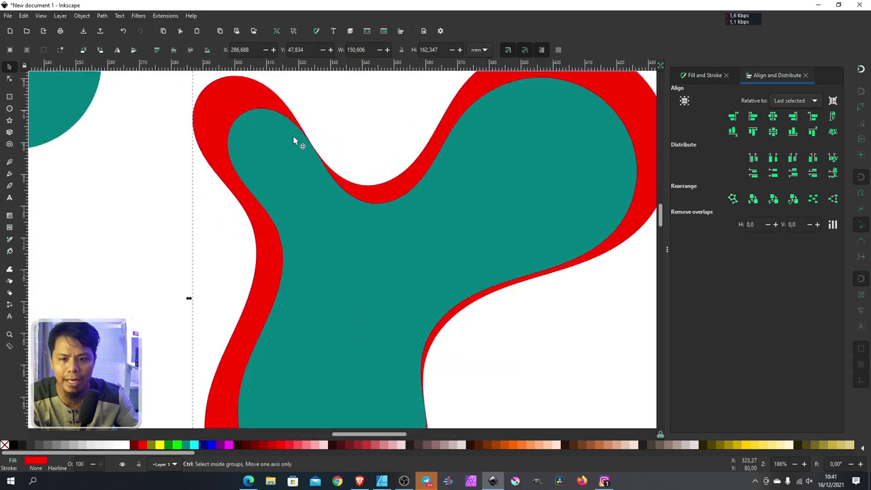
pyautogui.scroll(-3, 401, 180)
pyautogui.scroll(-1, 400, 183)
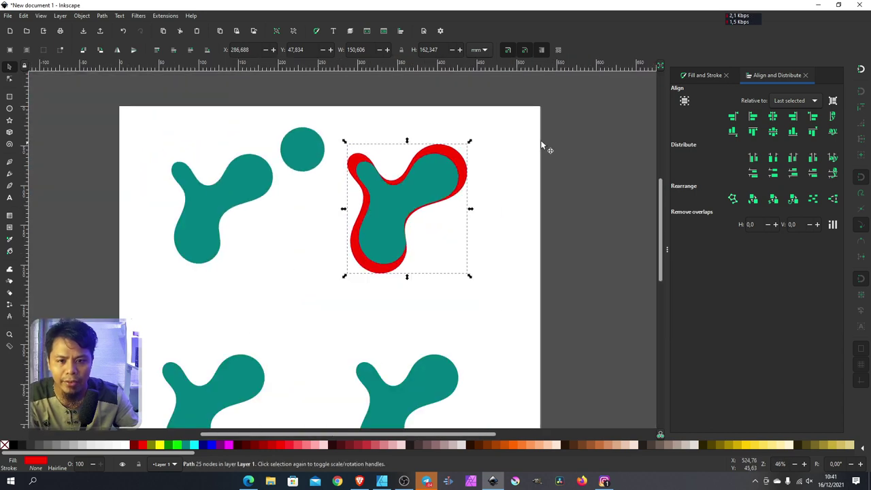
pyautogui.click(563, 143)
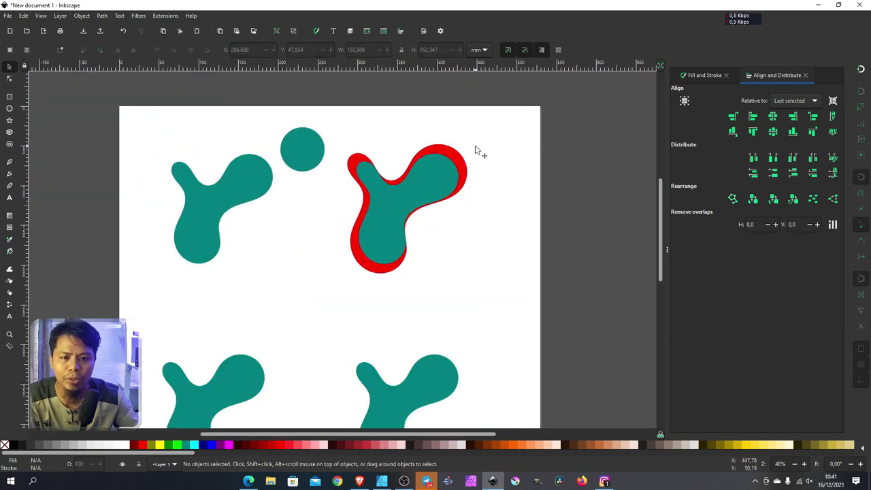
pyautogui.scroll(-1, 476, 150)
pyautogui.scroll(1, 395, 224)
pyautogui.scroll(2, 381, 223)
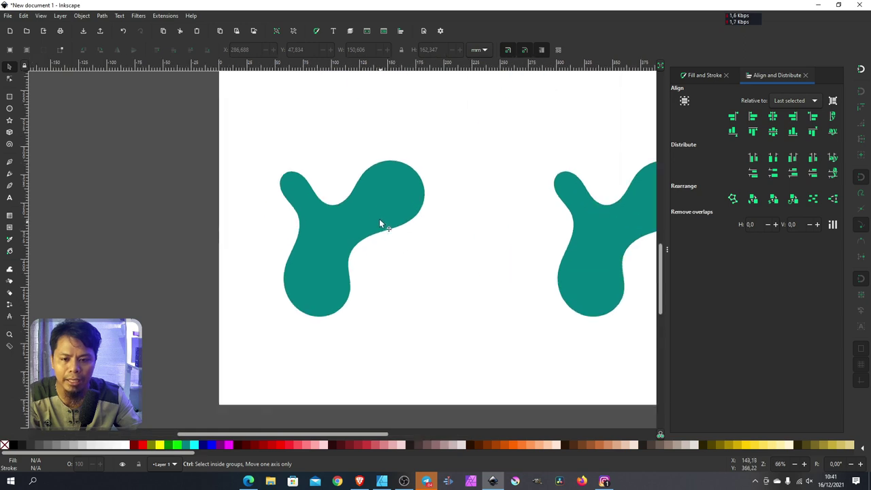
# - Fill the left Y blob orange at full 128.682 × 138.849 mm size over its teal copy
pyautogui.click(368, 214)
pyautogui.scroll(1, 337, 208)
pyautogui.scroll(1, 337, 208)
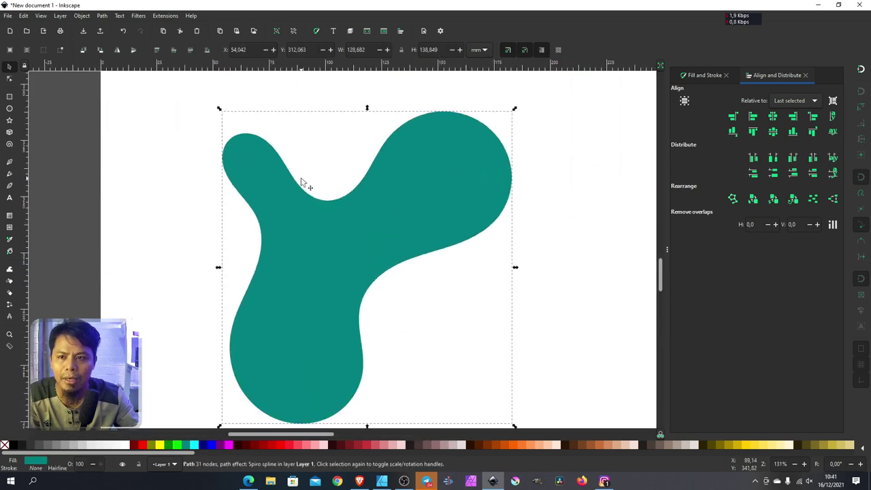
pyautogui.scroll(-3, 334, 234)
pyautogui.scroll(1, 336, 249)
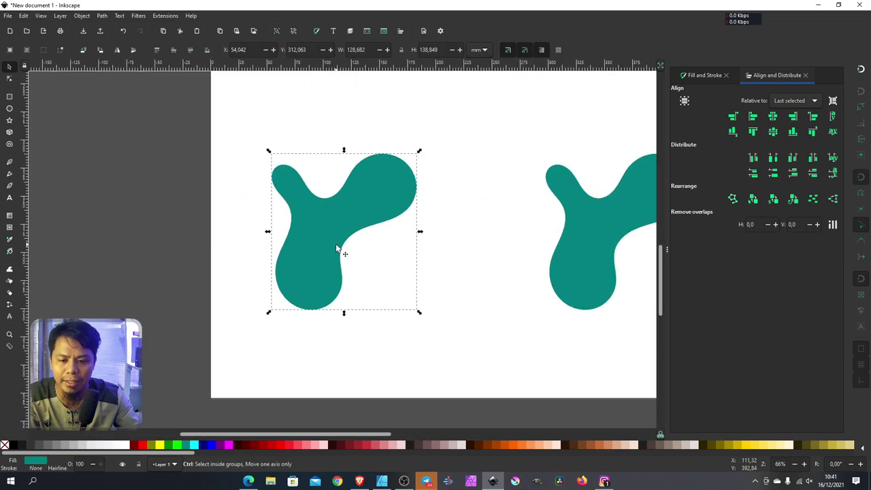
pyautogui.scroll(1, 336, 249)
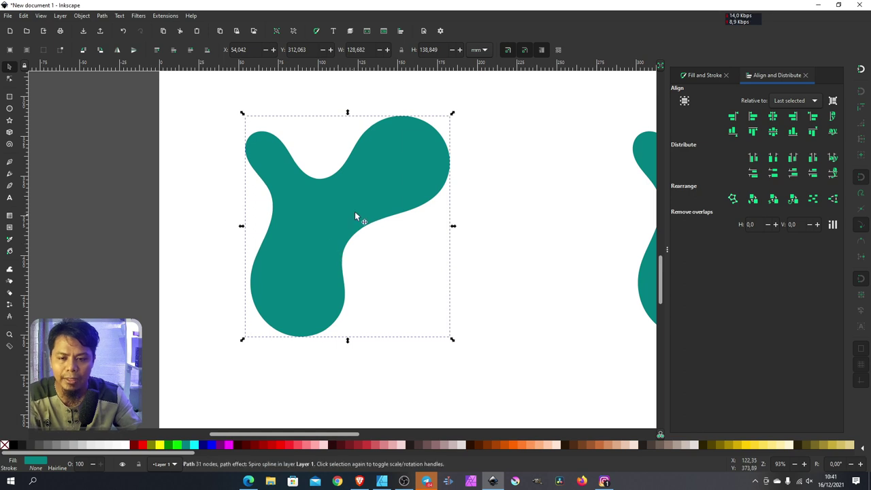
pyautogui.click(511, 445)
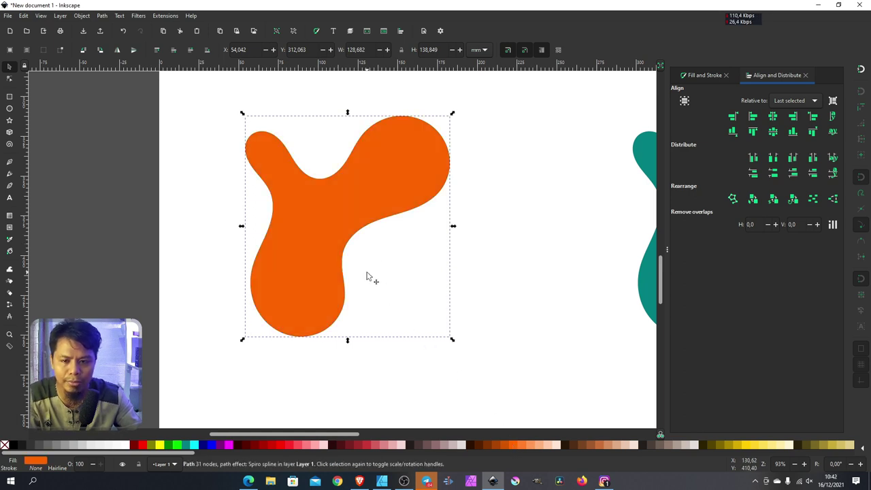
pyautogui.moveTo(452, 114); pyautogui.dragTo(401, 161)
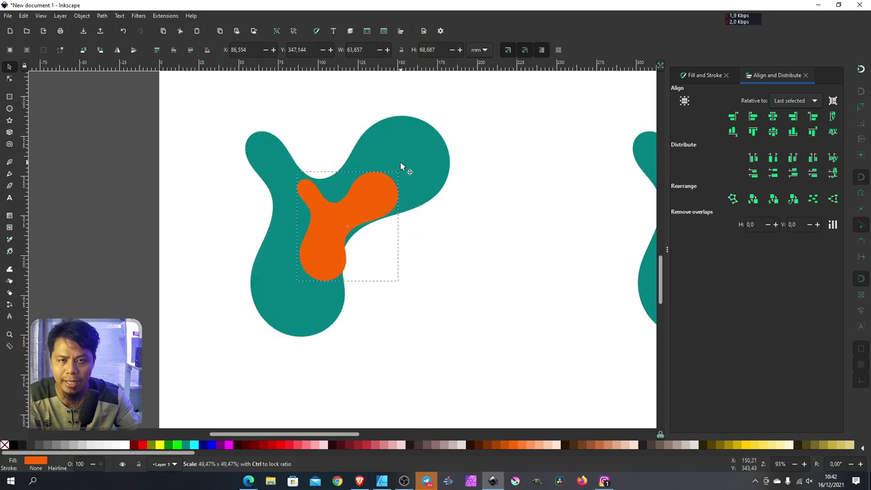
pyautogui.hotkey('ctrl', 'z')
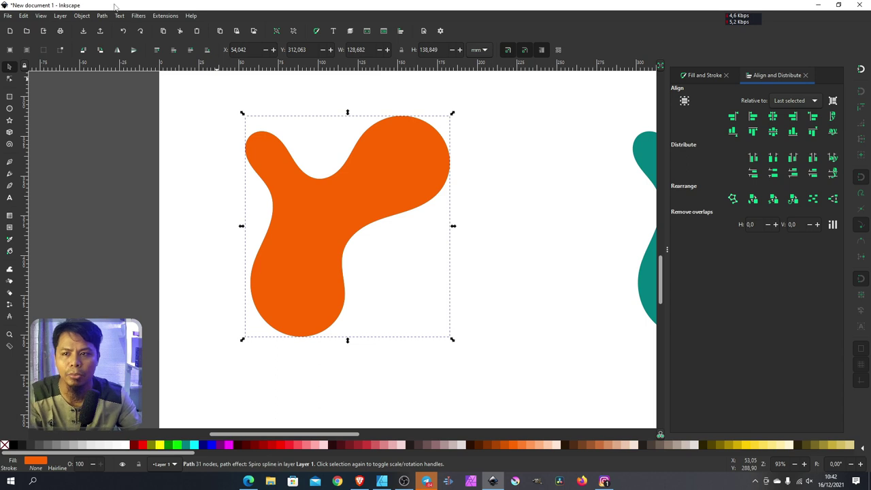
# - Make the orange blob a dynamic offset inset to 114.563 × 124.717 mm inside the teal blob
pyautogui.click(102, 16)
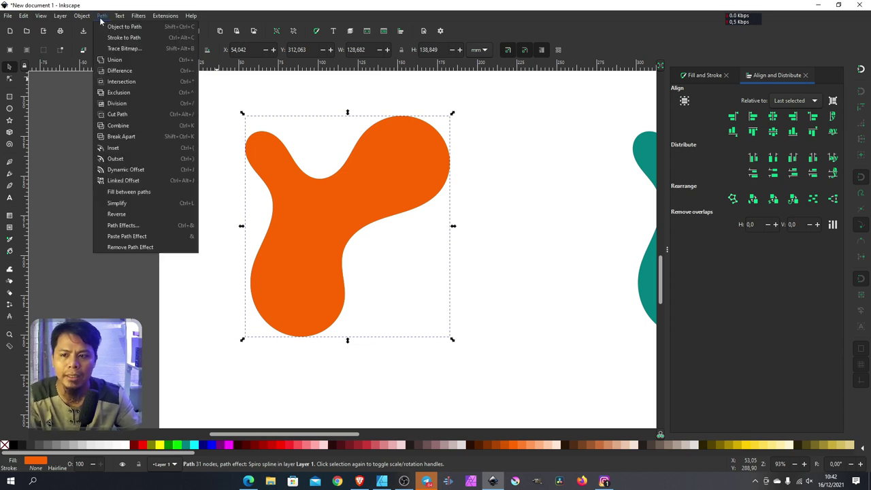
pyautogui.click(128, 173)
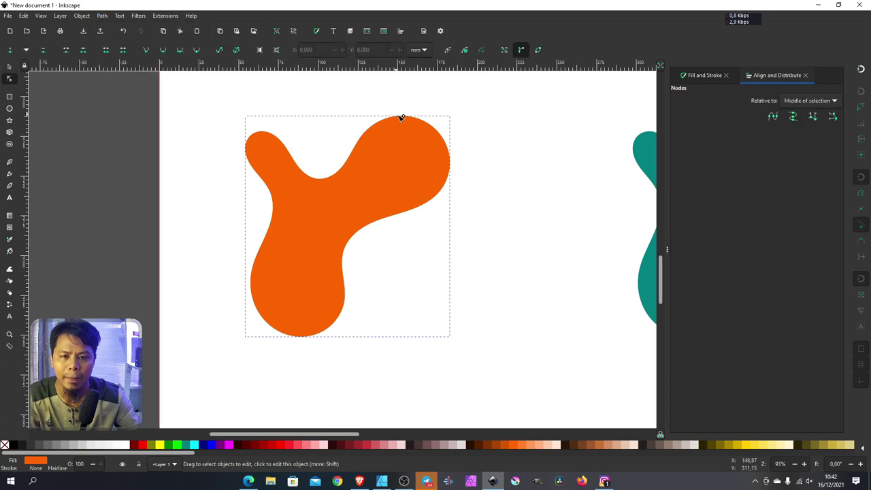
pyautogui.moveTo(404, 119); pyautogui.dragTo(404, 128)
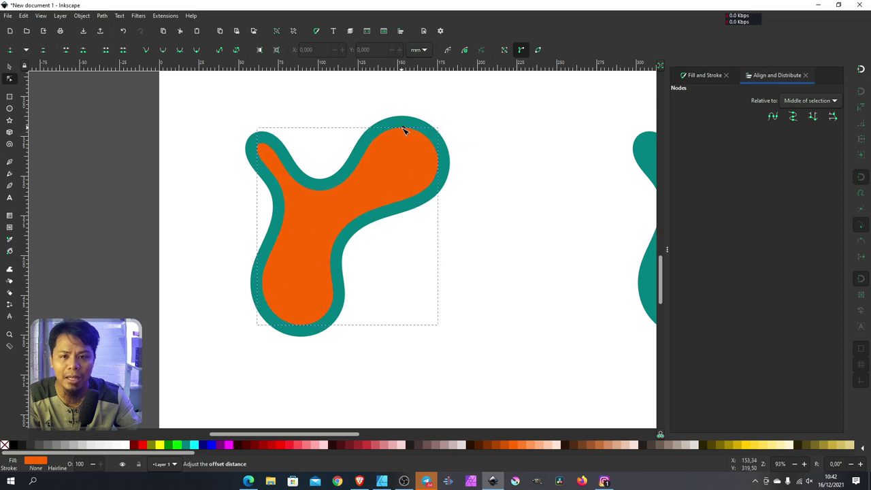
pyautogui.moveTo(405, 128); pyautogui.dragTo(403, 127)
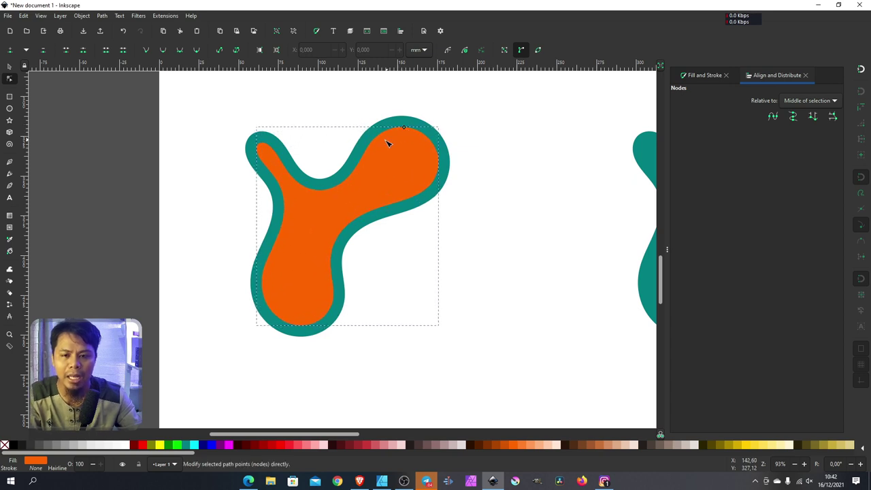
# - Deselect the orange shape with the Selector tool and bring up the File menu's recent files
pyautogui.click(11, 67)
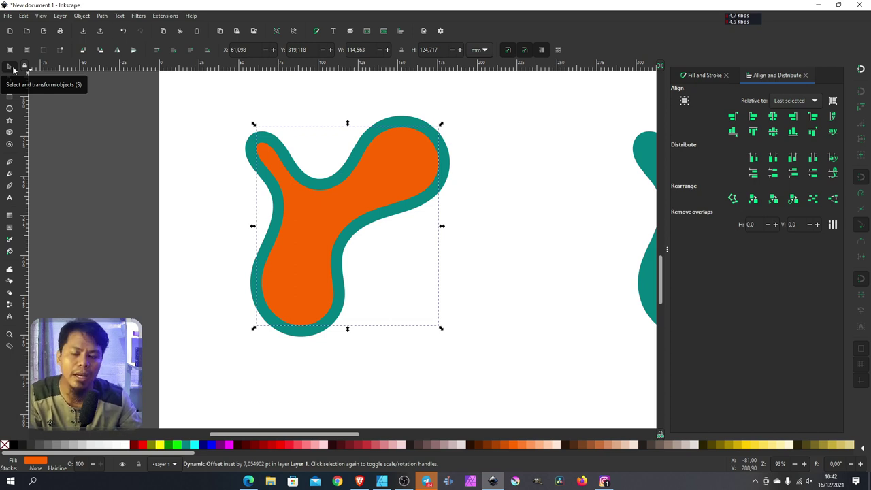
pyautogui.click(96, 150)
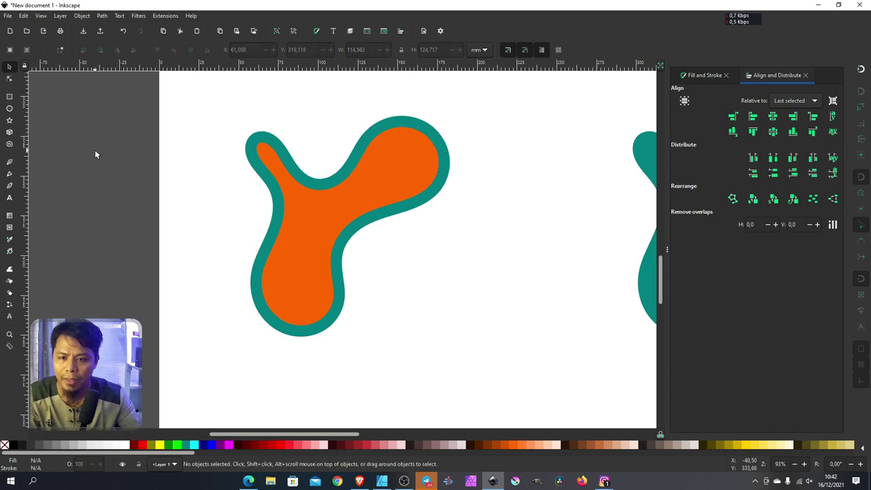
pyautogui.click(8, 15)
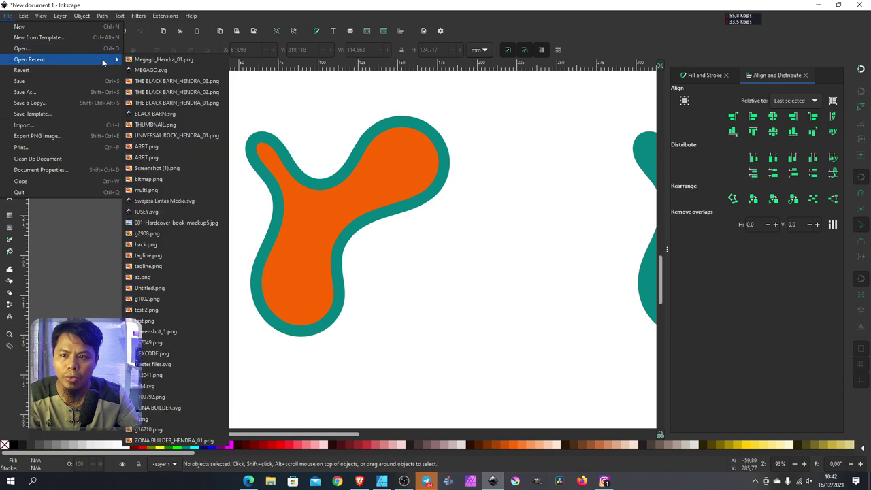
pyautogui.moveTo(30, 60)
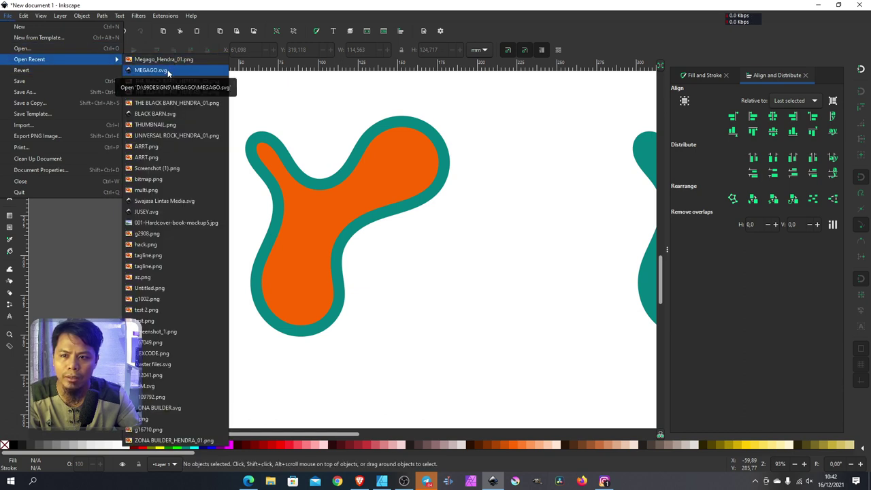
# - Open the recent file BLACK BARN.svg
pyautogui.click(173, 114)
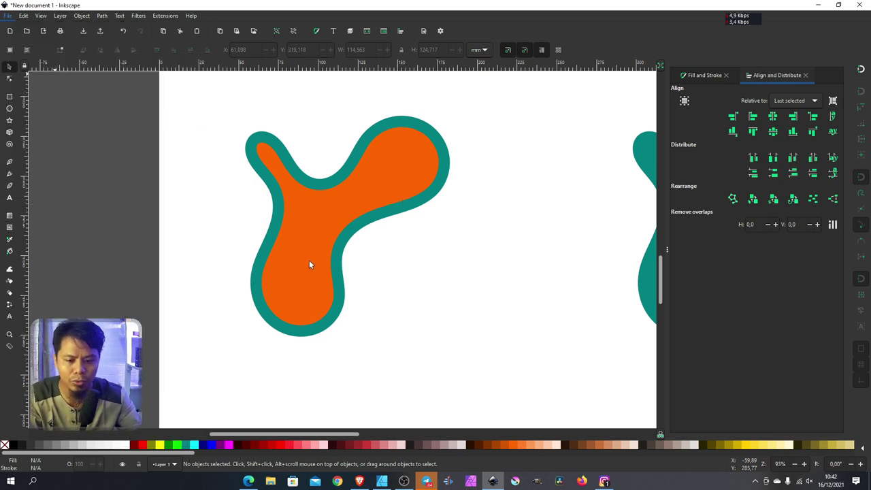
pyautogui.scroll(3, 473, 288)
pyautogui.scroll(1, 462, 310)
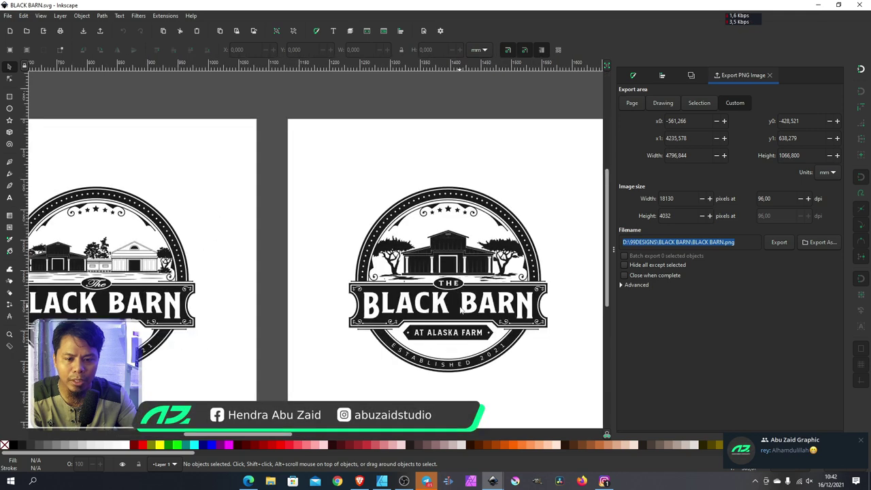
pyautogui.scroll(2, 461, 310)
pyautogui.scroll(1, 408, 300)
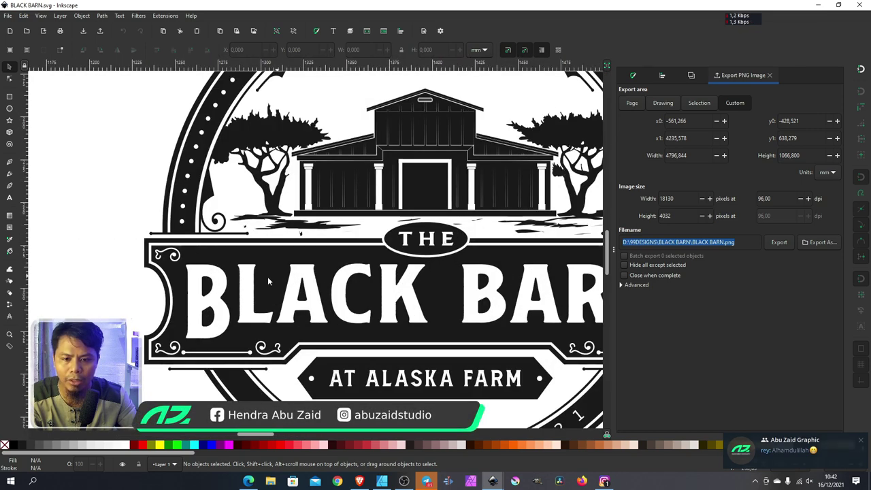
pyautogui.scroll(-1, 268, 276)
pyautogui.scroll(3, 468, 245)
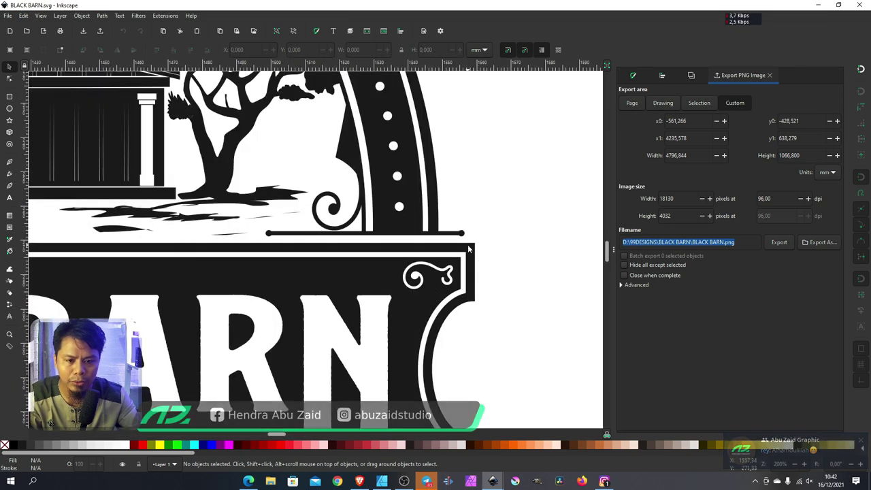
# - Delete the large group on the right page of the BLACK BARN logo and clear the selection
pyautogui.click(468, 253)
pyautogui.scroll(-4, 469, 254)
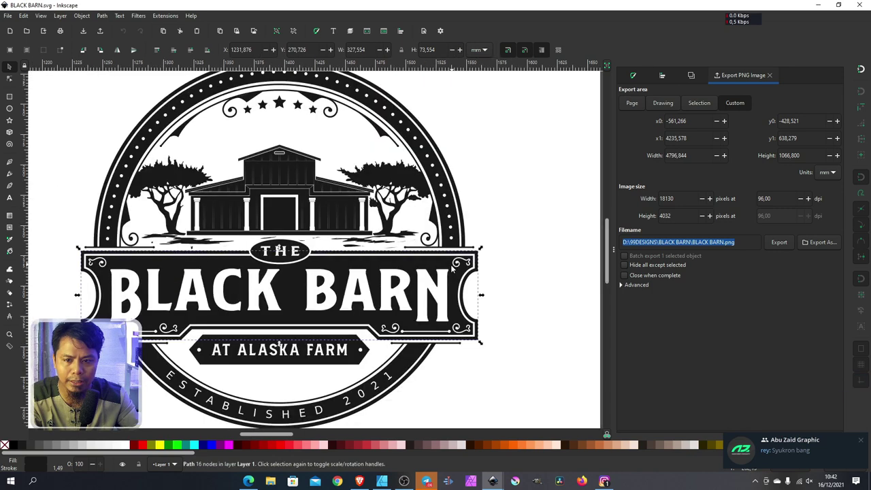
pyautogui.scroll(-2, 453, 268)
pyautogui.scroll(-2, 402, 262)
pyautogui.scroll(2, 347, 259)
pyautogui.scroll(3, 286, 266)
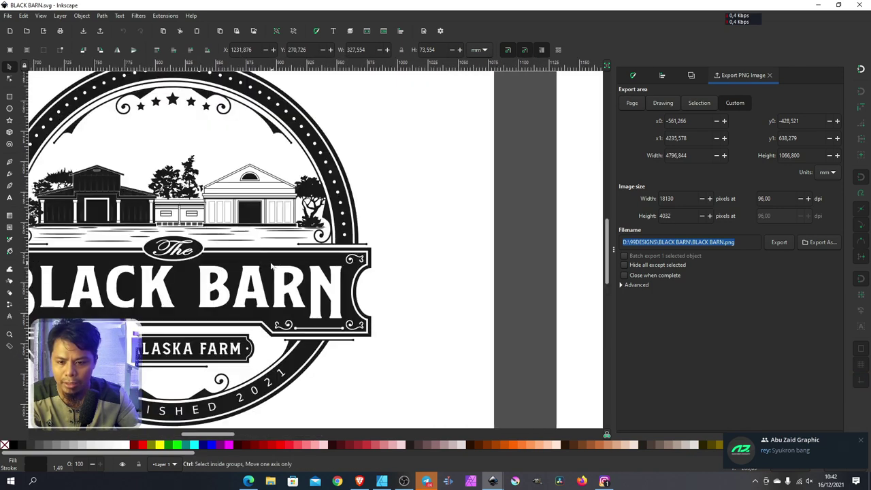
pyautogui.click(255, 264)
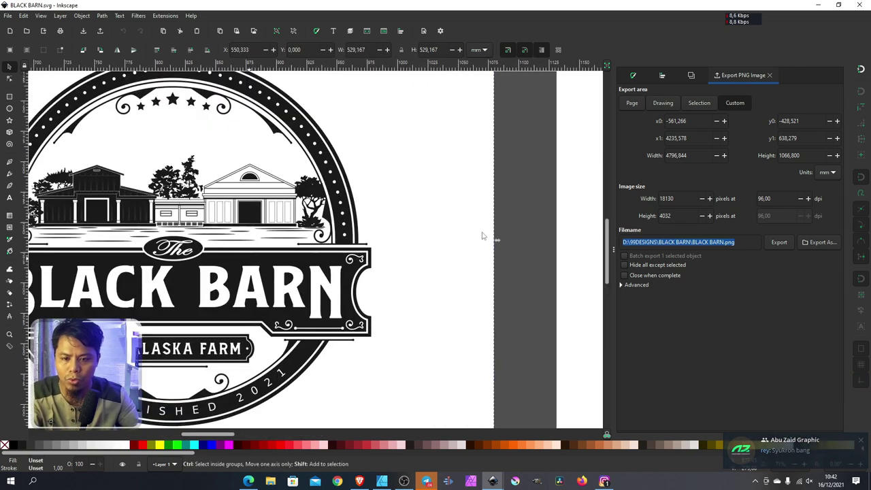
pyautogui.press('Delete')
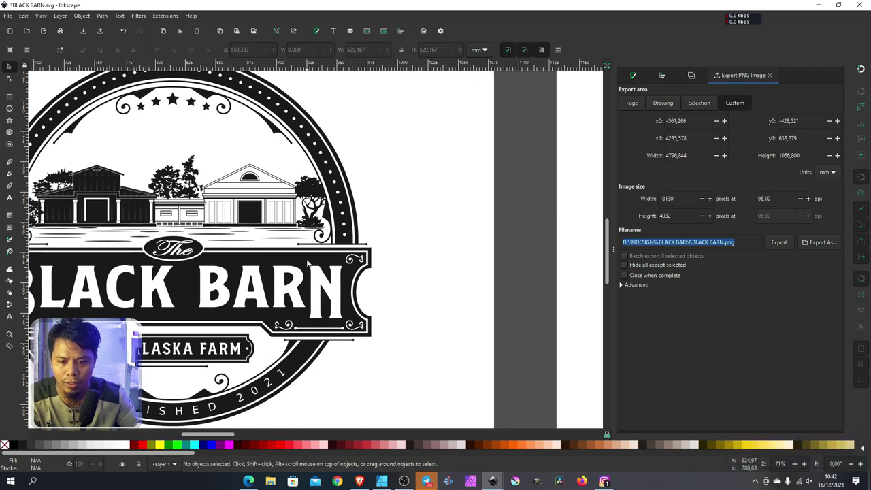
pyautogui.click(307, 262)
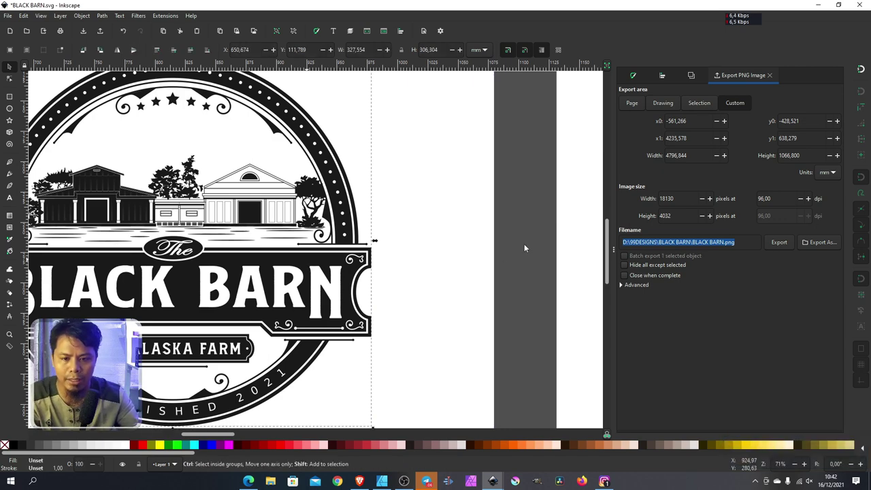
pyautogui.click(406, 257)
# - Copy the black banner path behind the BLACK BARN title
pyautogui.scroll(4, 383, 252)
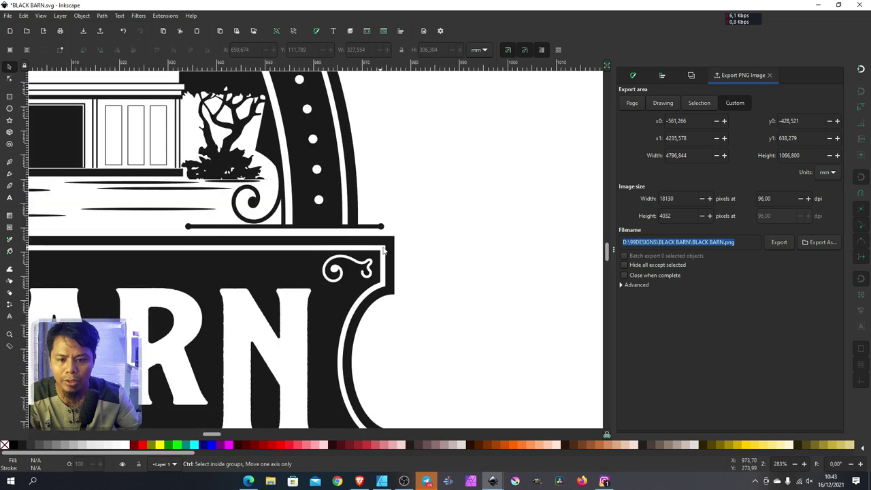
pyautogui.click(391, 238)
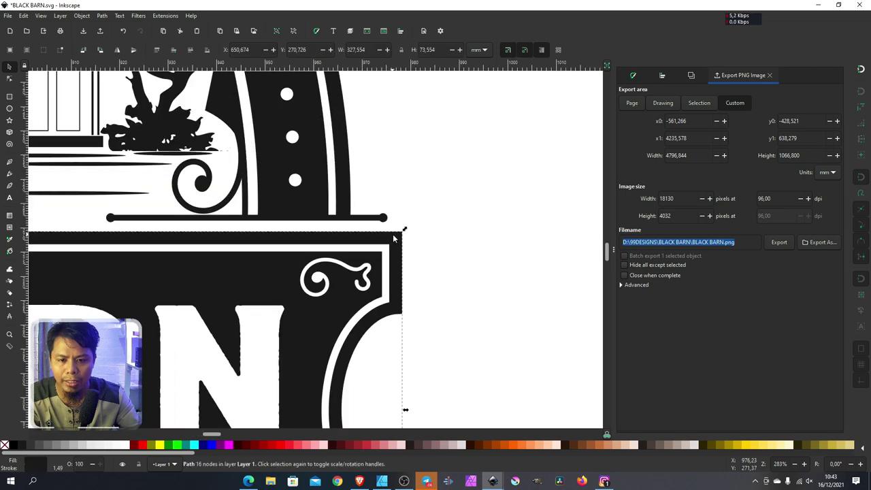
pyautogui.rightClick(392, 218)
pyautogui.click(431, 260)
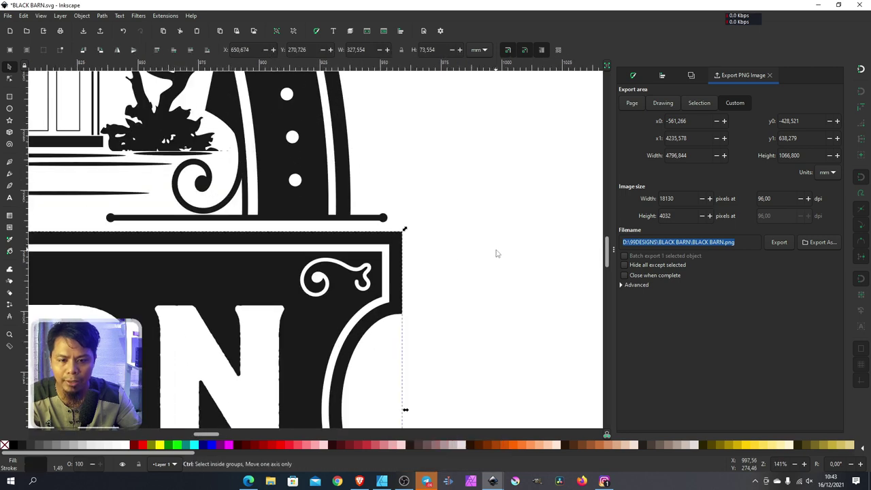
pyautogui.scroll(-3, 496, 249)
pyautogui.scroll(-2, 496, 249)
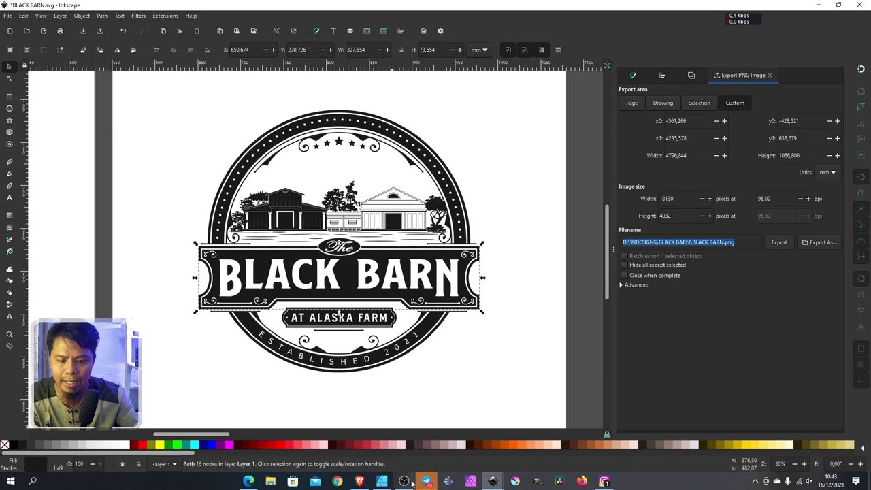
# - Paste the banner into New document 1 and place it above the Y shapes
pyautogui.moveTo(493, 481)
pyautogui.click(479, 462)
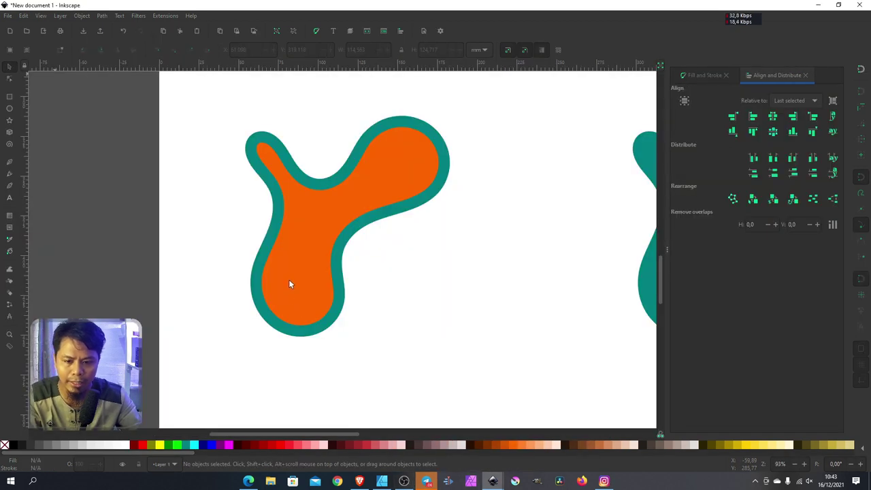
pyautogui.scroll(-2, 290, 279)
pyautogui.hotkey('ctrl', 'v')
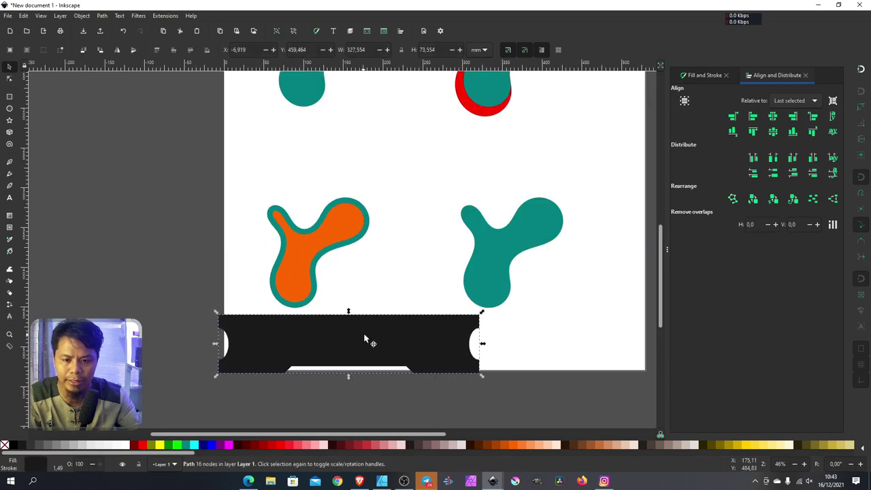
pyautogui.moveTo(395, 317)
pyautogui.mouseDown()
pyautogui.moveTo(451, 151)
pyautogui.moveTo(502, 155)
pyautogui.mouseUp()
# - Fill the 327.554 × 73.554 mm banner yellow and remove its black stroke
pyautogui.scroll(-2, 494, 160)
pyautogui.scroll(1, 472, 172)
pyautogui.scroll(2, 452, 184)
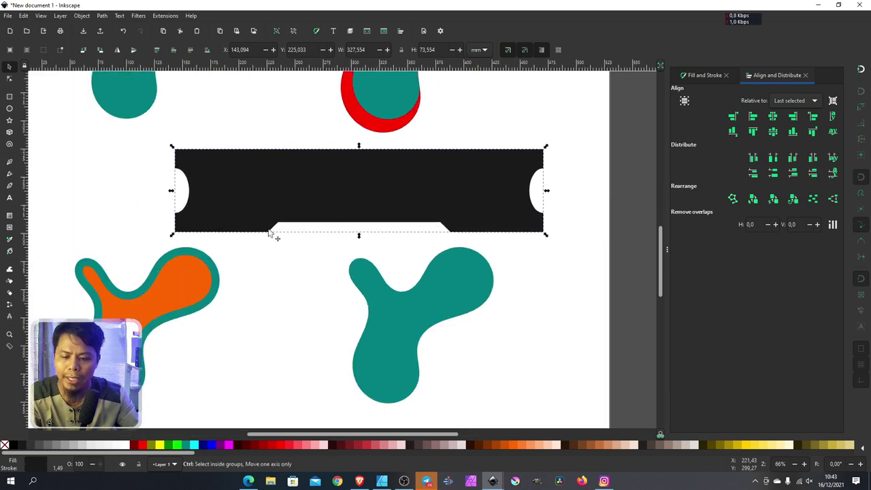
pyautogui.click(159, 446)
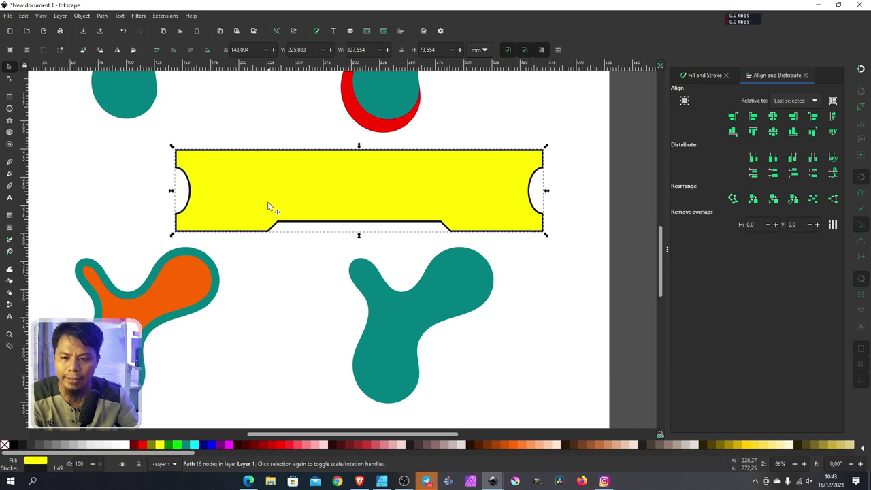
pyautogui.keyDown('shift'); pyautogui.click(129, 446); pyautogui.keyUp('shift')
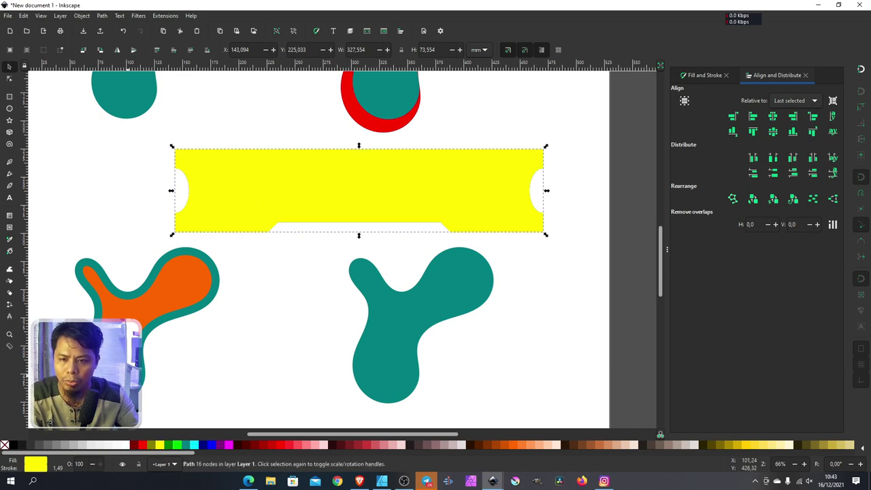
# - Make the banner copy an unfilled yellow outline and convert it to a dynamic offset
pyautogui.click(5, 446)
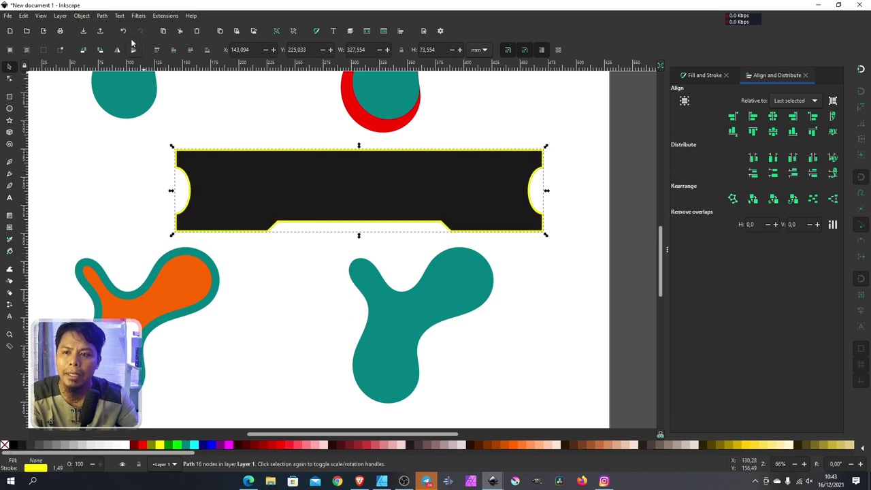
pyautogui.click(101, 16)
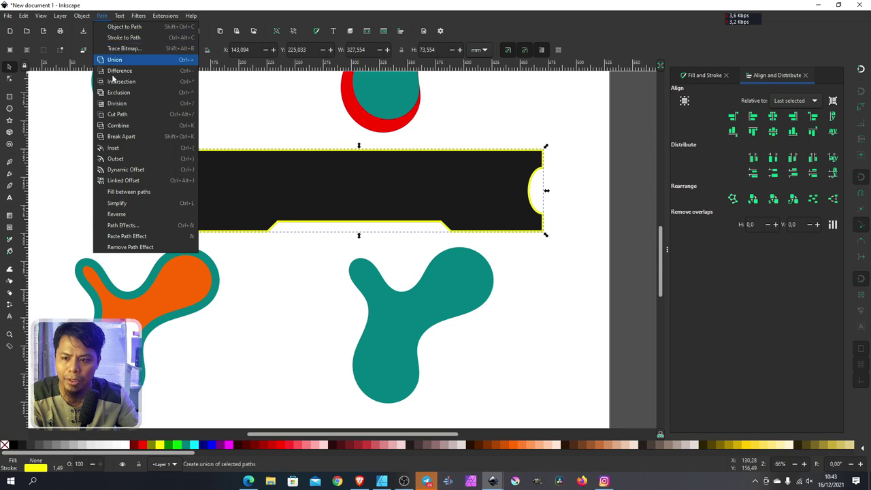
pyautogui.click(129, 171)
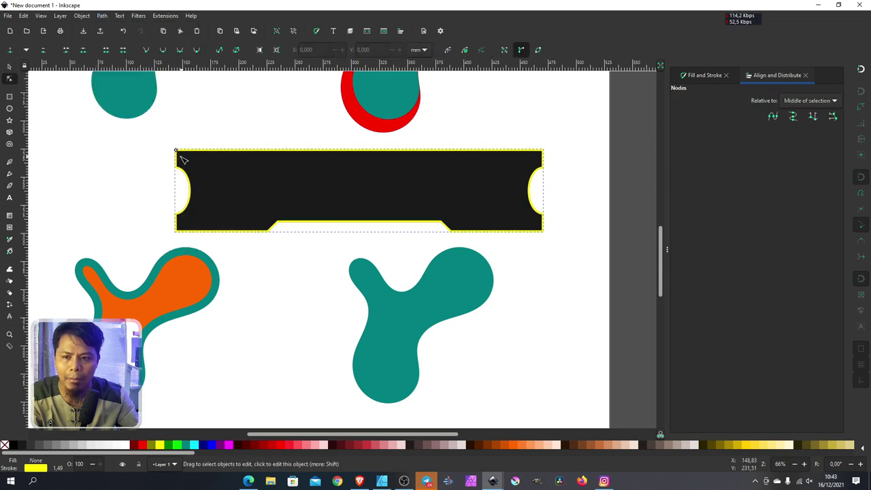
# - Adjust the dynamic offset so the yellow outline sits on the black banner's edge
pyautogui.moveTo(179, 154); pyautogui.dragTo(195, 160)
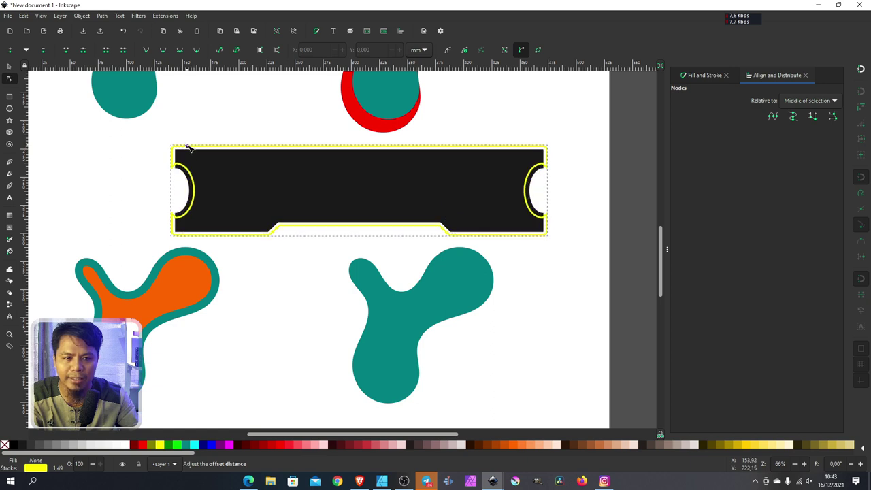
pyautogui.moveTo(195, 160); pyautogui.dragTo(189, 145)
pyautogui.keyDown('ctrl'); pyautogui.scroll(2, 537, 154); pyautogui.keyUp('ctrl')
pyautogui.keyDown('ctrl'); pyautogui.scroll(-2, 581, 186); pyautogui.keyUp('ctrl')
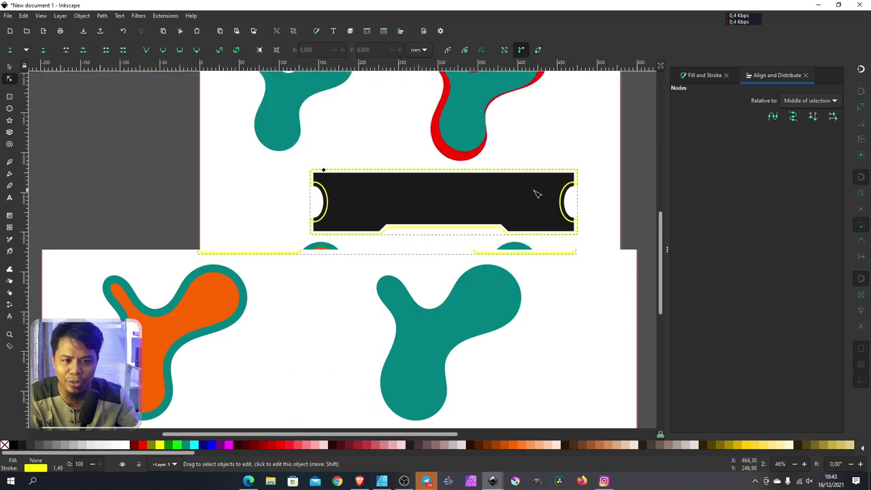
pyautogui.keyDown('ctrl'); pyautogui.scroll(1, 327, 173); pyautogui.keyUp('ctrl')
pyautogui.moveTo(324, 149)
pyautogui.mouseDown()
pyautogui.moveTo(331, 165)
pyautogui.moveTo(324, 155)
pyautogui.mouseUp()
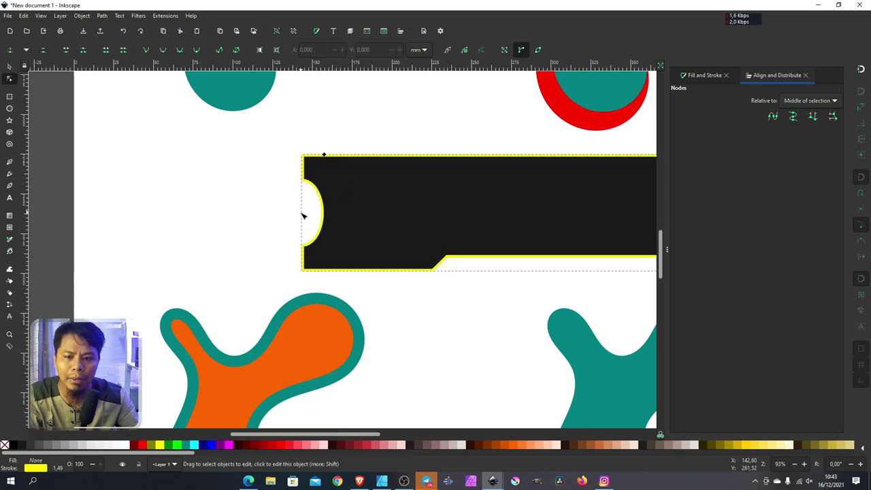
pyautogui.keyDown('ctrl'); pyautogui.scroll(-2, 293, 197); pyautogui.keyUp('ctrl')
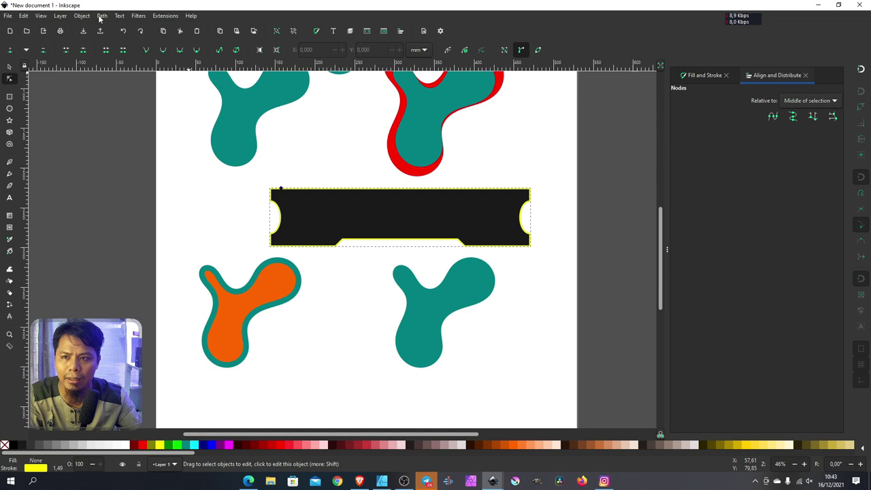
# - Inset the banner's yellow outline path repeatedly so a thin black rim shows outside it
pyautogui.click(101, 15)
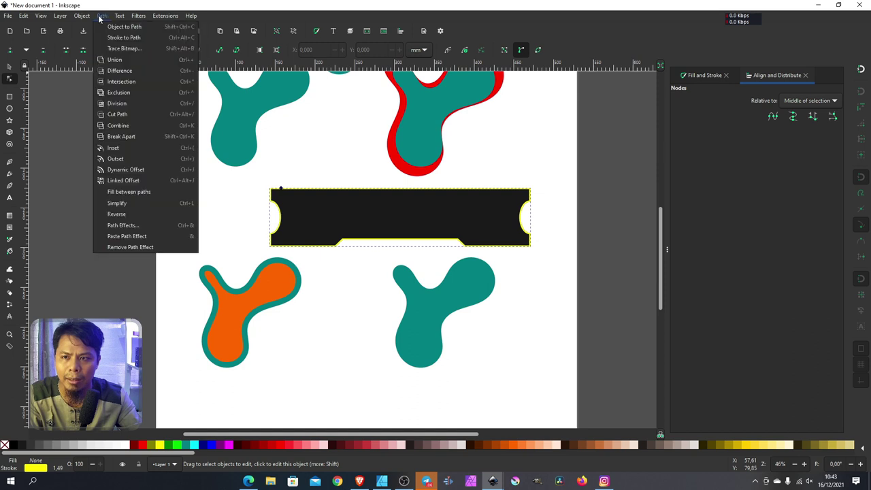
pyautogui.click(114, 148)
pyautogui.scroll(2, 276, 203)
pyautogui.scroll(2, 276, 202)
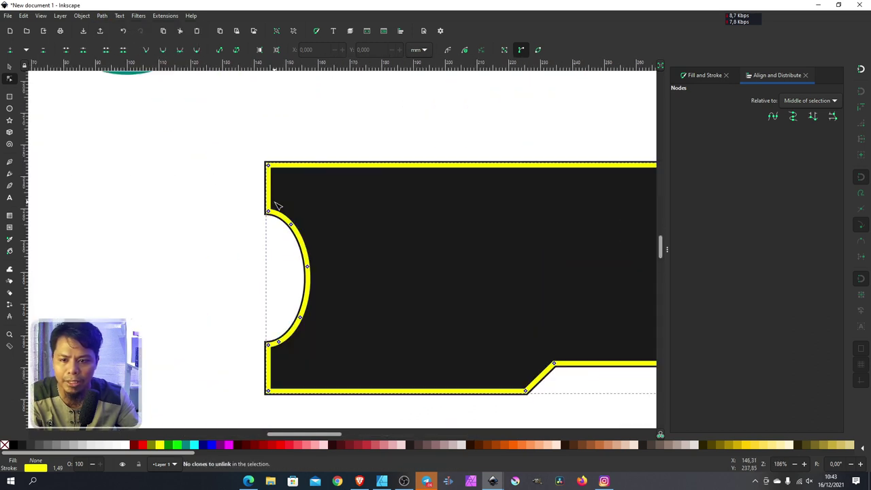
pyautogui.click(102, 15)
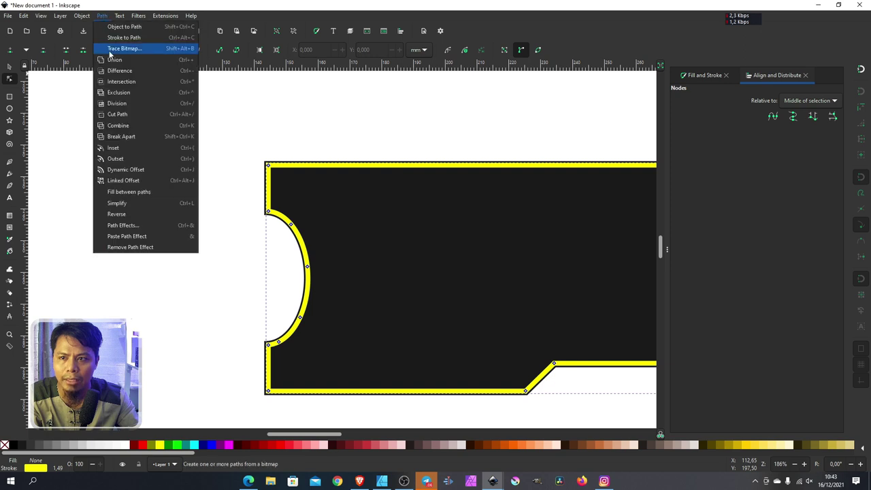
pyautogui.click(122, 148)
pyautogui.click(102, 16)
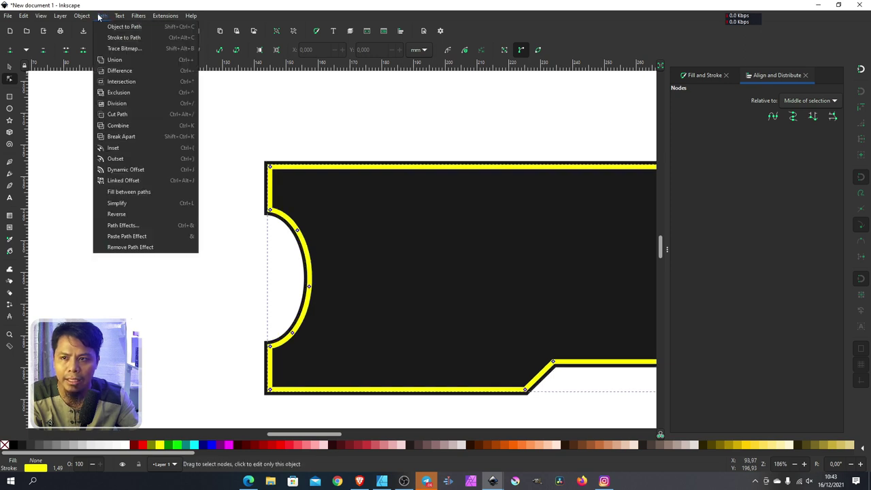
pyautogui.click(125, 137)
pyautogui.scroll(-2, 272, 242)
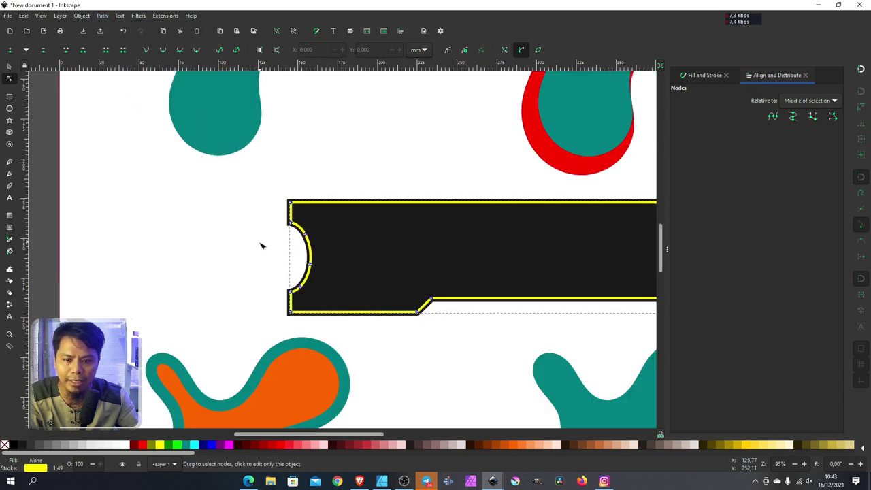
pyautogui.scroll(-2, 262, 245)
# - Deselect the banner with the Selector tool and switch to the Black Barn logo document
pyautogui.click(10, 66)
pyautogui.click(550, 334)
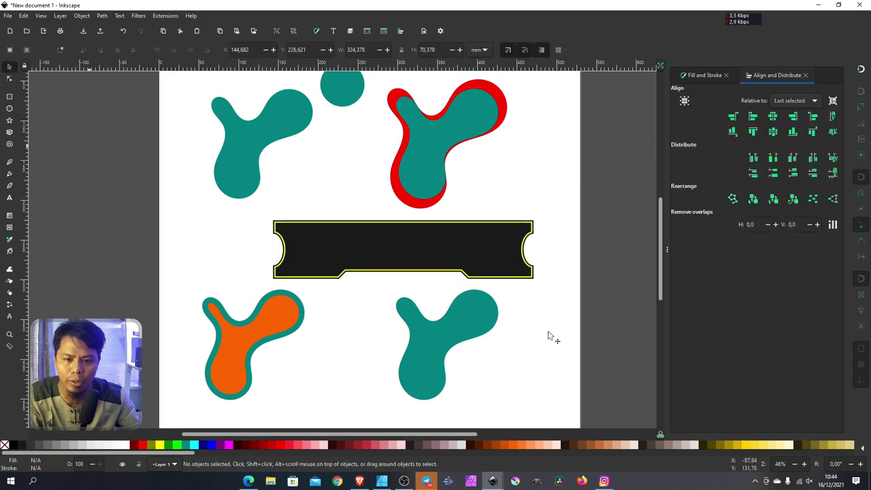
pyautogui.click(534, 435)
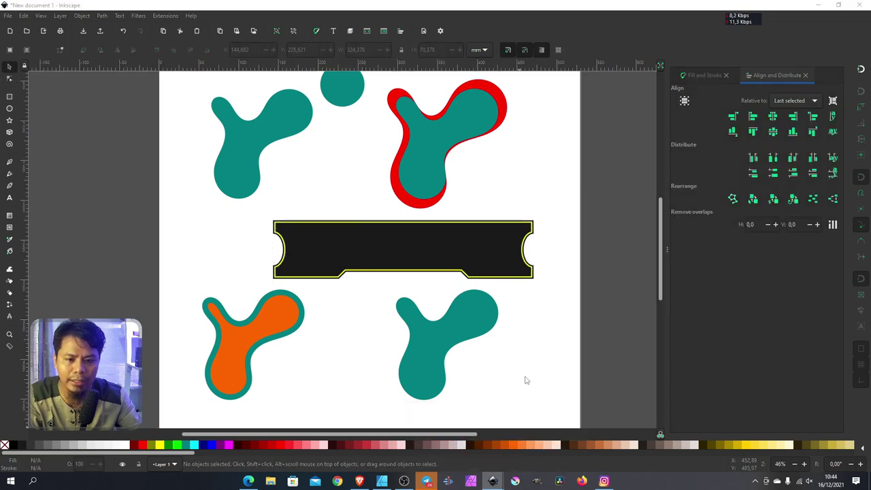
# - Clear the selection in the Black Barn logo, zoom over it, then return to New document 1
pyautogui.click(518, 271)
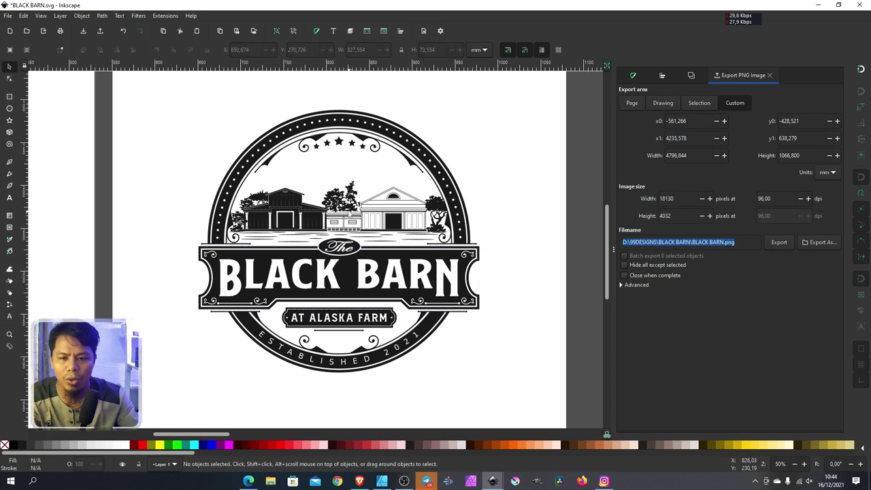
pyautogui.keyDown('ctrl'); pyautogui.scroll(3, 348, 185); pyautogui.keyUp('ctrl')
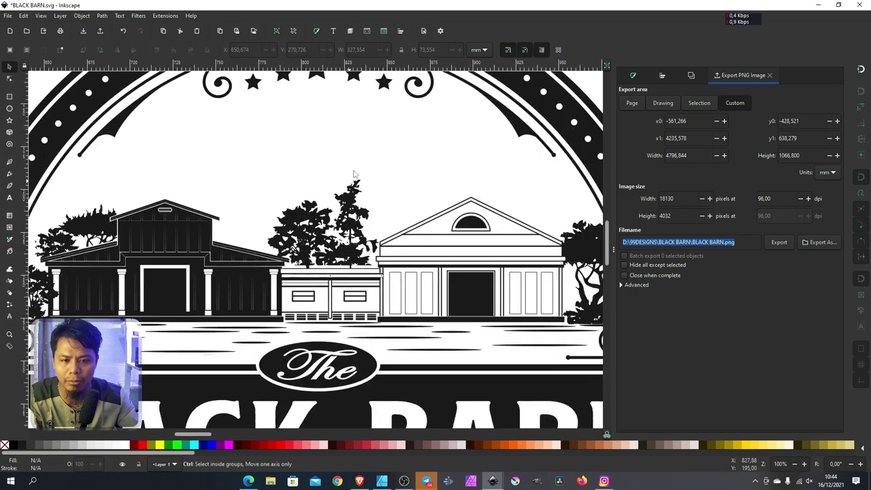
pyautogui.keyDown('ctrl'); pyautogui.scroll(-3, 350, 198); pyautogui.keyUp('ctrl')
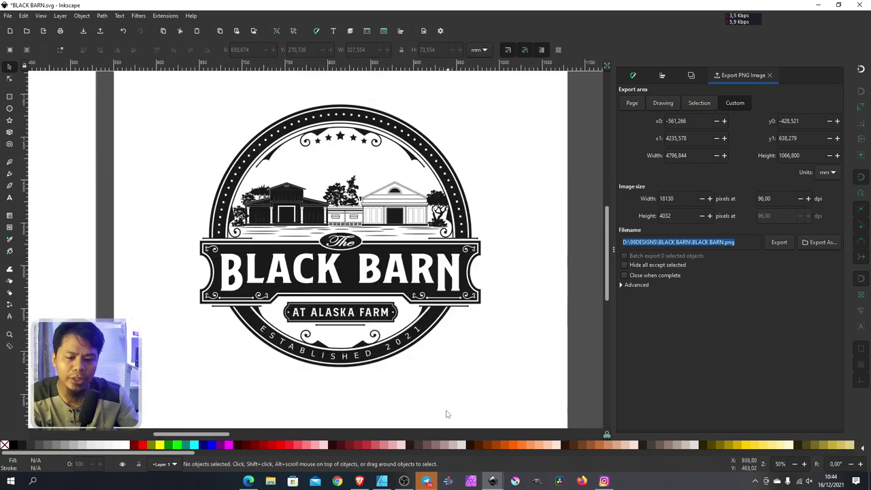
pyautogui.moveTo(404, 481)
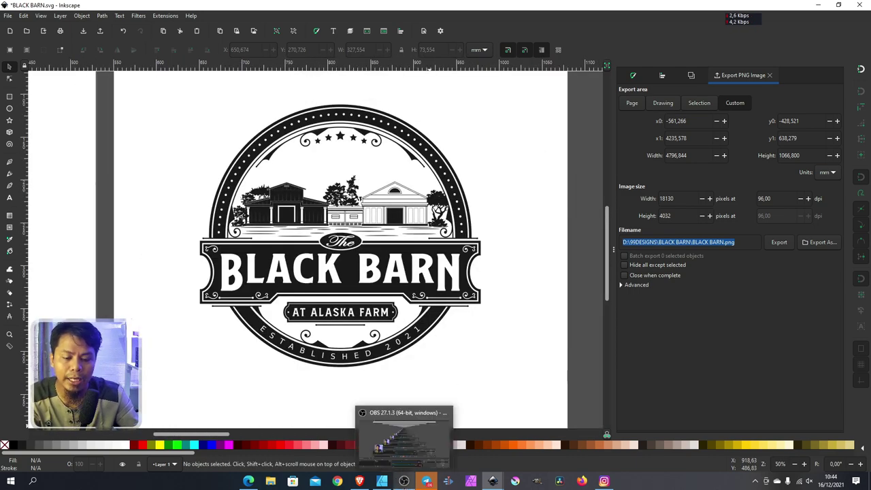
pyautogui.click(406, 436)
pyautogui.press('ctrl')
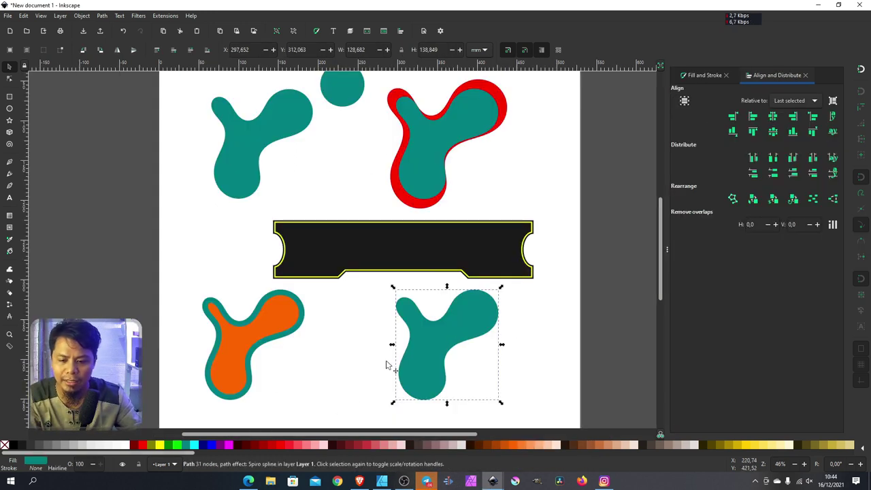
# - Duplicate the lower-right teal Y blob and move the copy onto the orange-filled blob at lower left
pyautogui.press('ctrl')
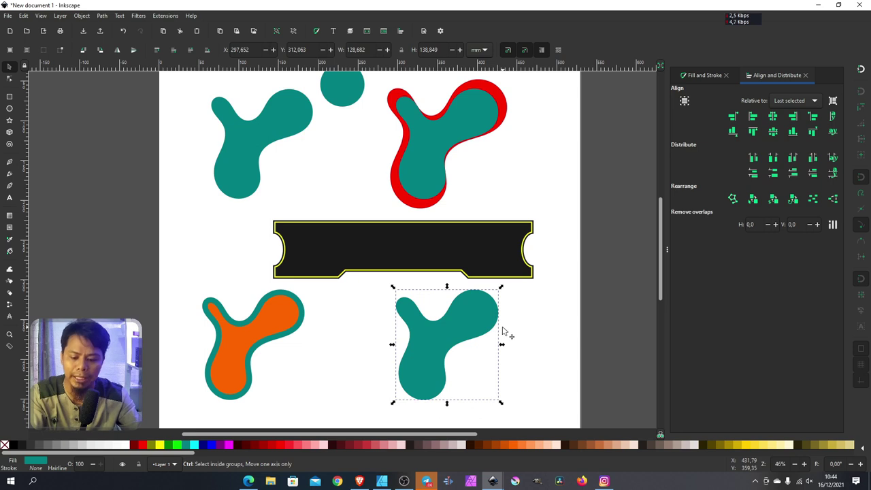
pyautogui.moveTo(447, 326); pyautogui.dragTo(288, 346)
pyautogui.click(474, 317)
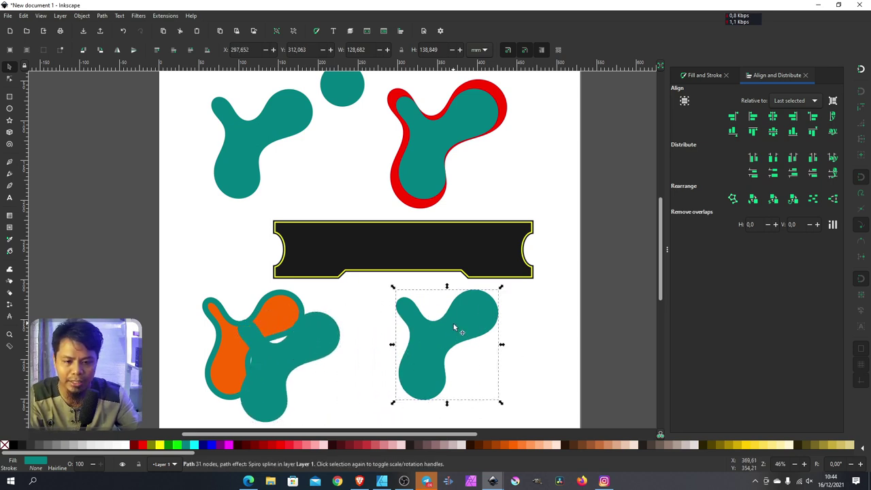
pyautogui.moveTo(455, 326); pyautogui.dragTo(470, 337)
pyautogui.scroll(2, 467, 343)
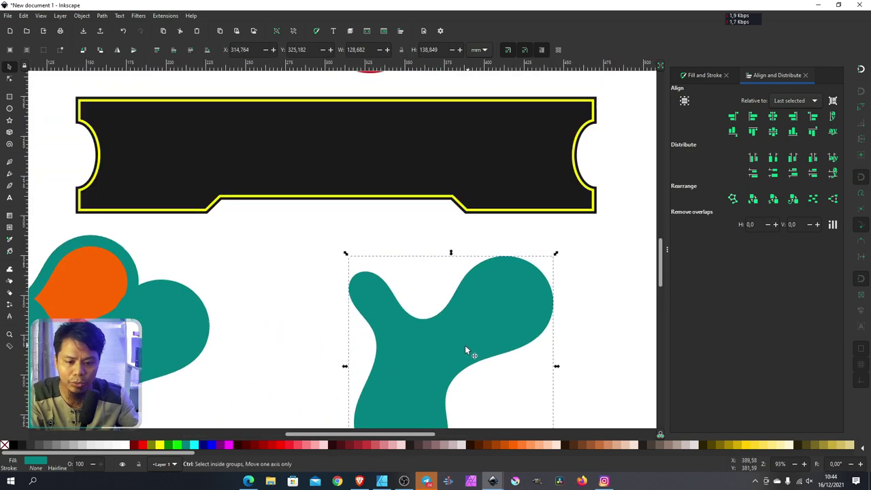
pyautogui.scroll(-2, 467, 349)
pyautogui.scroll(2, 463, 331)
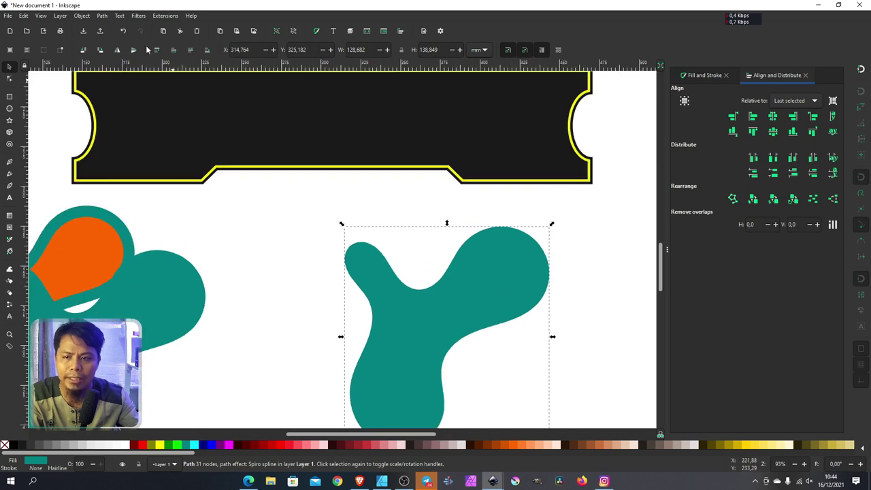
# - Create a linked offset of the lower-right teal Y, grow it outward, and colour it red
pyautogui.click(101, 16)
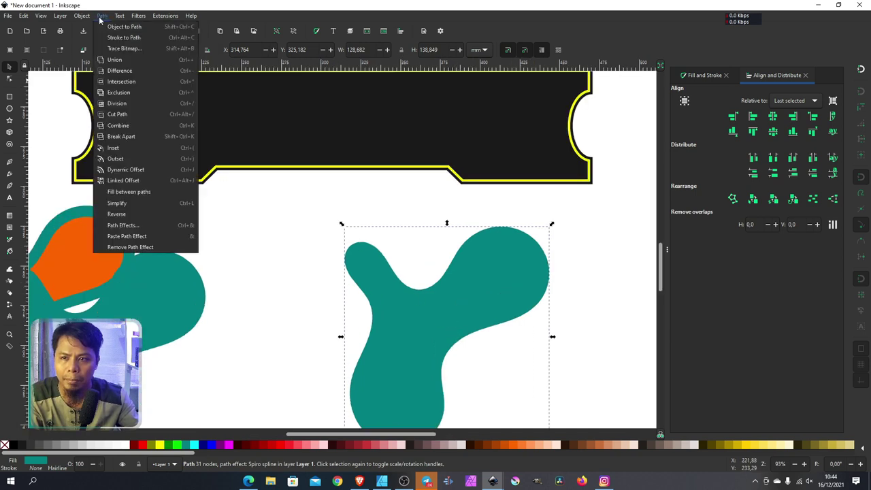
pyautogui.click(119, 181)
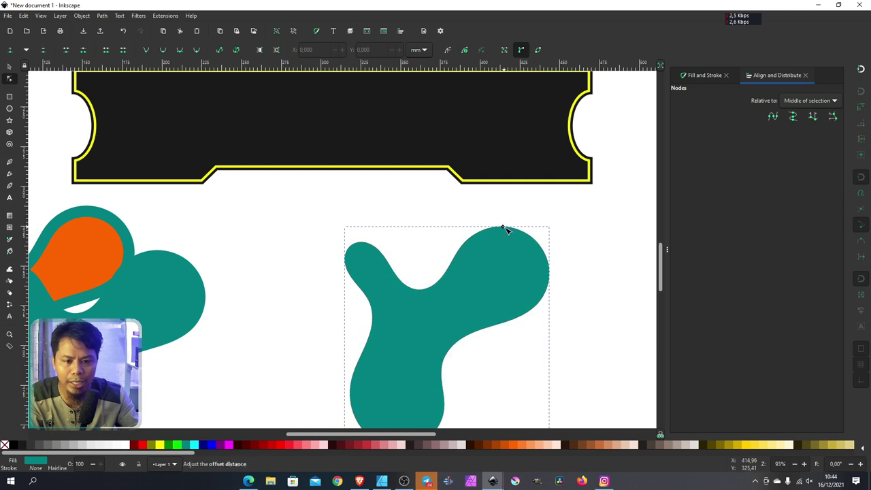
pyautogui.moveTo(503, 227); pyautogui.dragTo(509, 205)
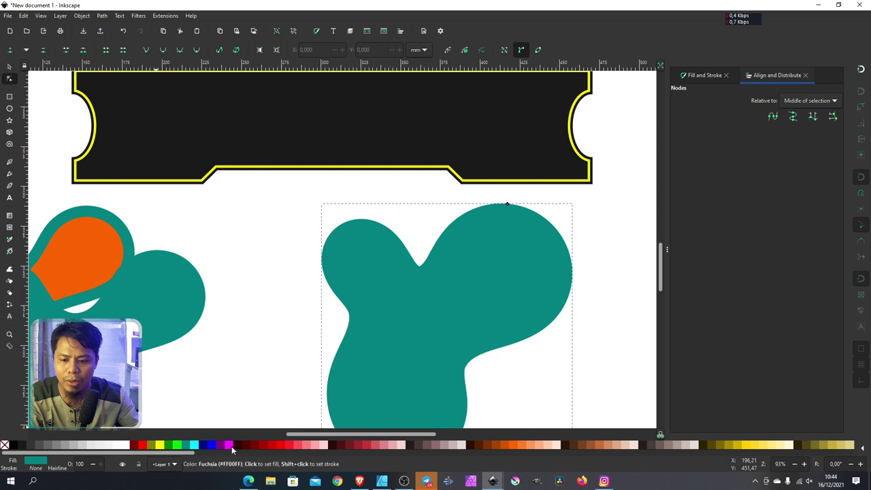
pyautogui.click(273, 446)
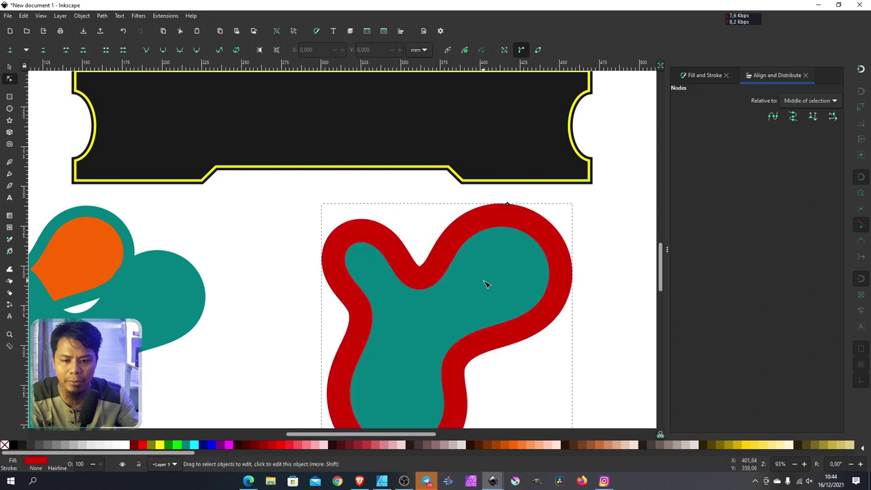
pyautogui.press('Escape')
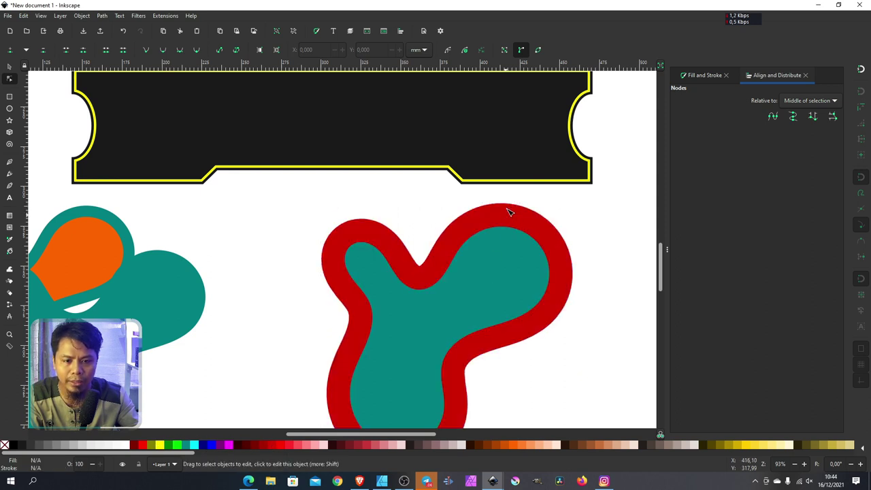
# - Raise the red offset above the teal Y and shrink it inside, leaving a thick teal rim
pyautogui.click(453, 301)
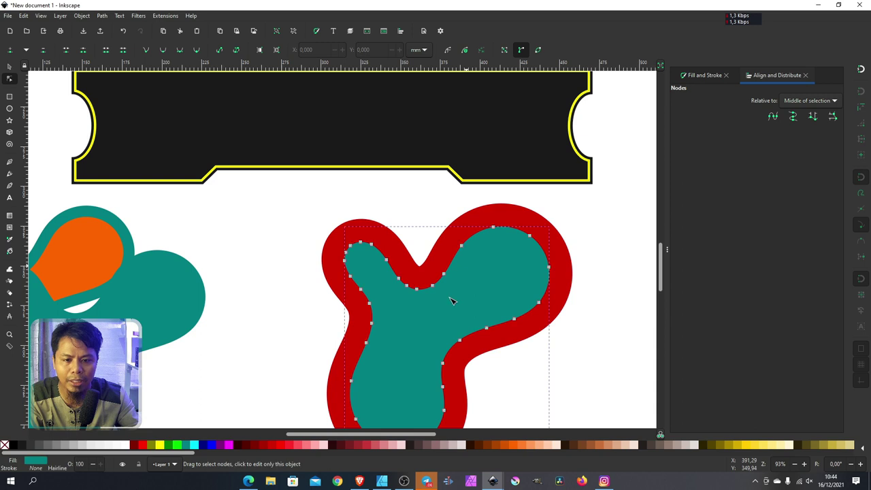
pyautogui.click(507, 207)
pyautogui.moveTo(511, 206)
pyautogui.mouseDown()
pyautogui.moveTo(500, 239)
pyautogui.moveTo(507, 206)
pyautogui.mouseUp()
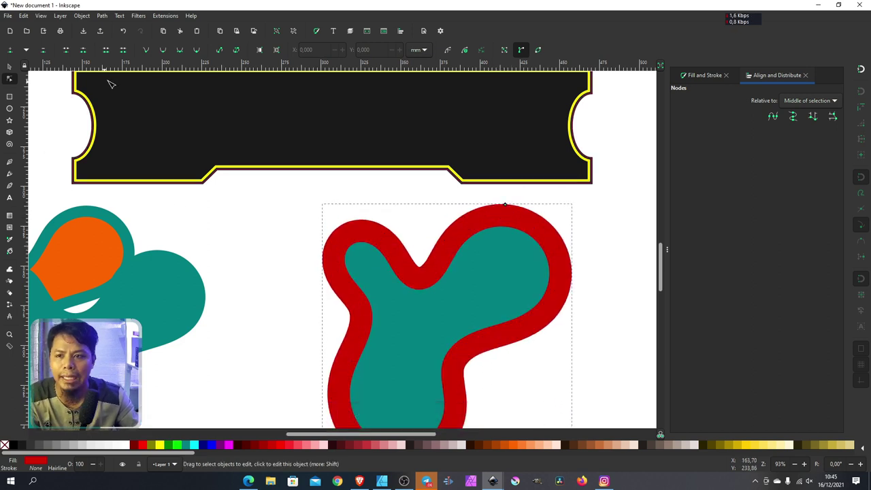
pyautogui.click(10, 66)
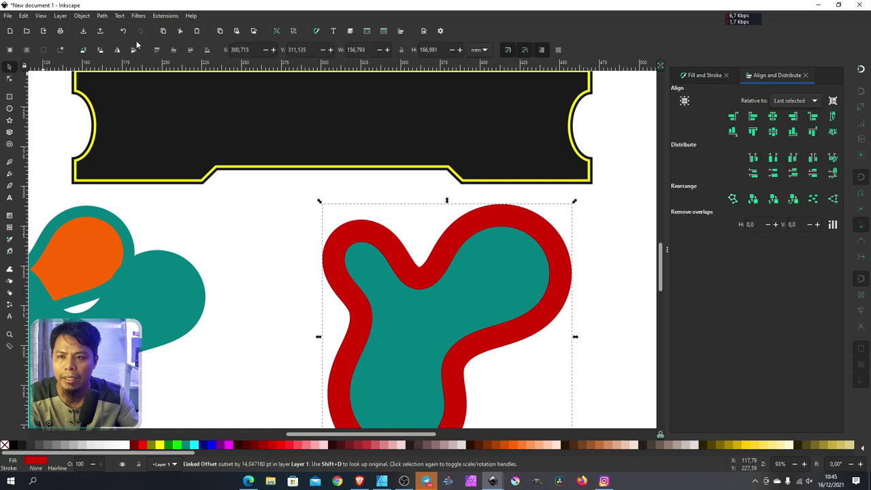
pyautogui.click(157, 50)
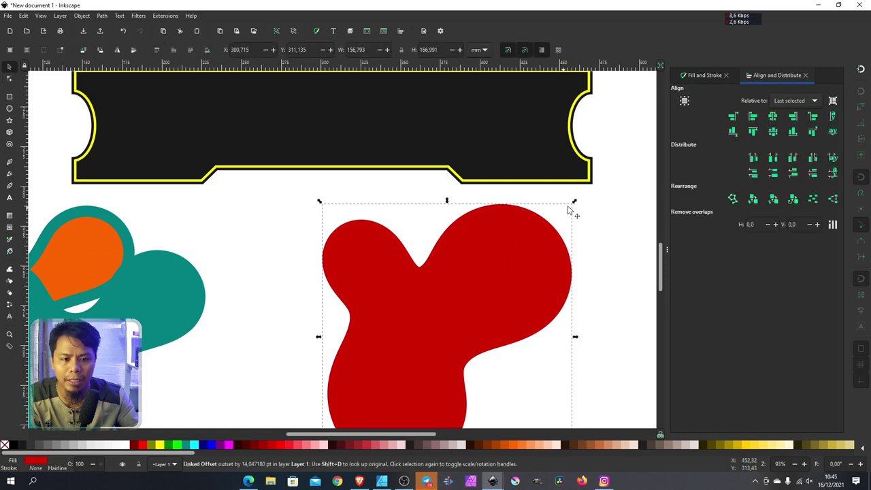
pyautogui.click(10, 79)
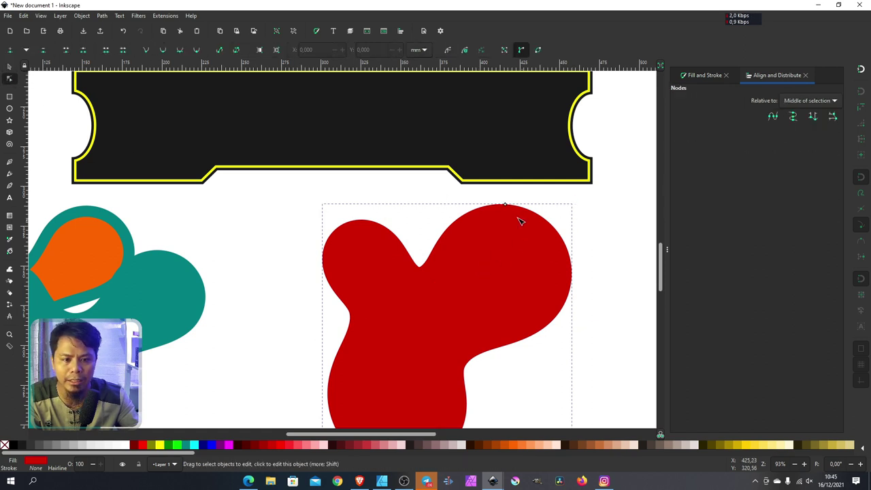
pyautogui.moveTo(507, 208)
pyautogui.mouseDown()
pyautogui.moveTo(497, 246)
pyautogui.moveTo(496, 237)
pyautogui.mouseUp()
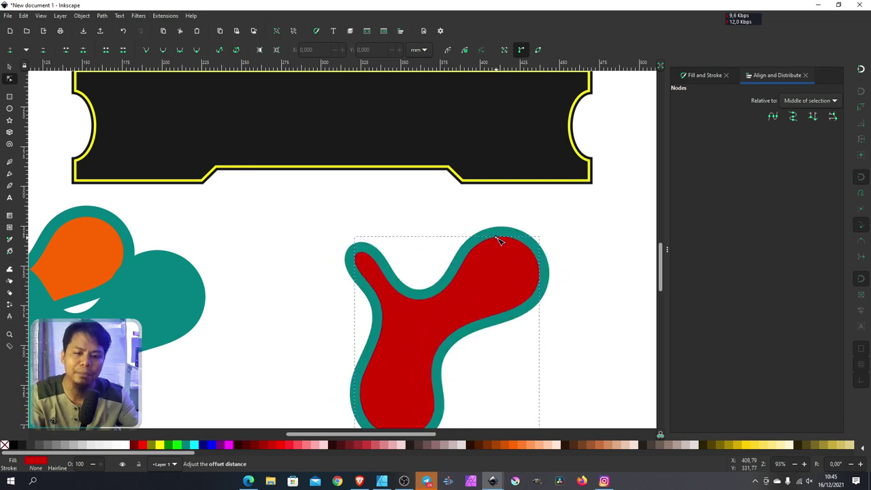
pyautogui.scroll(-3, 491, 271)
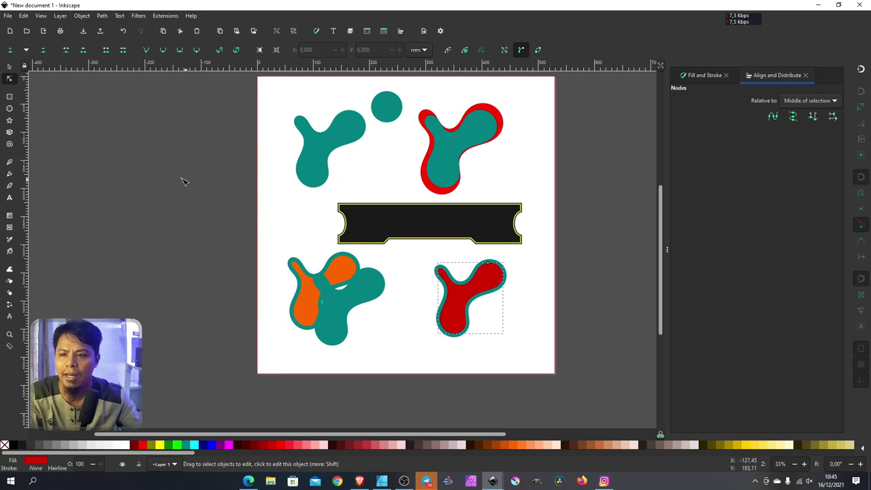
pyautogui.press('s')
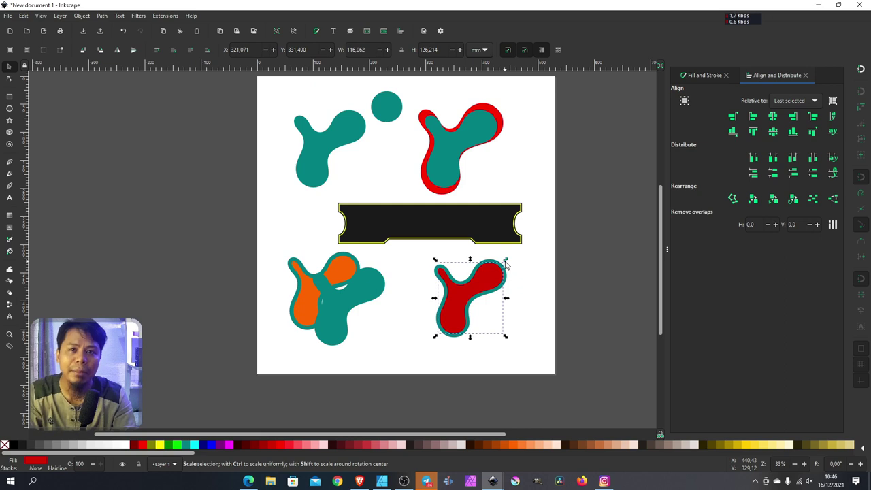